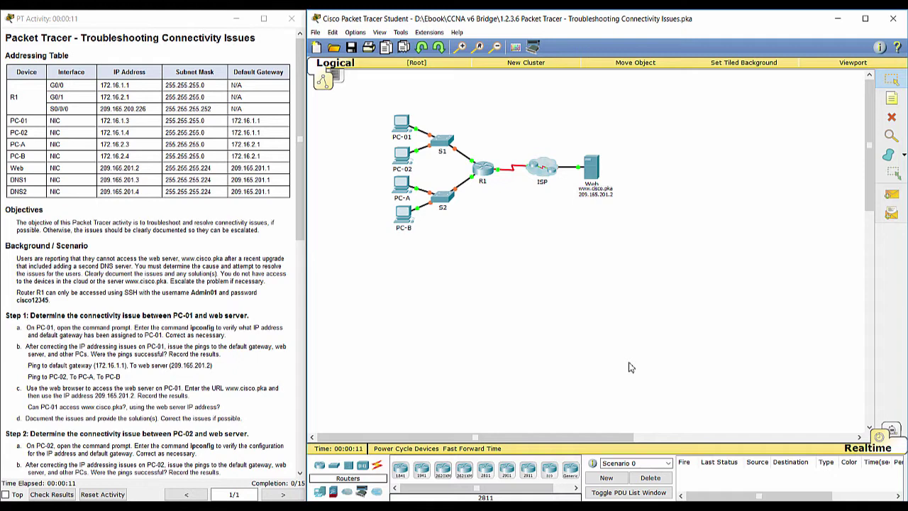
scroll(630, 366, up, 3)
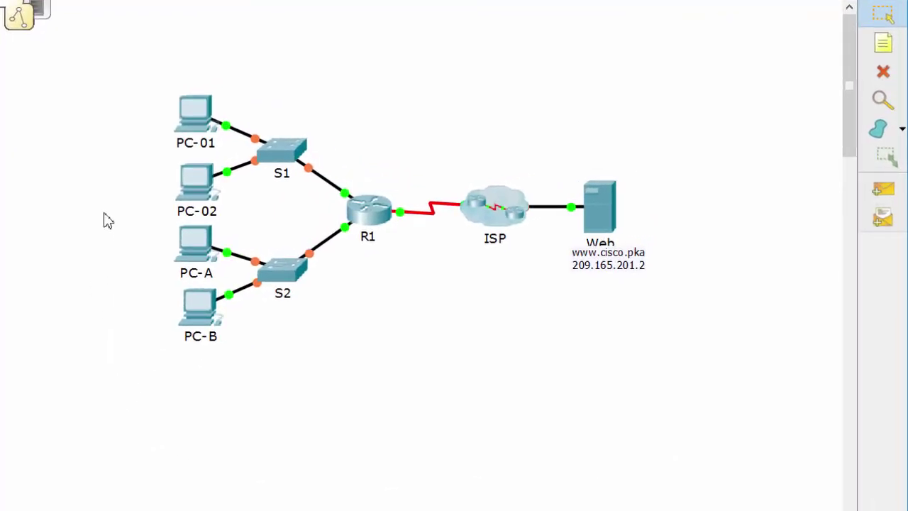
drag(101, 57, 667, 405)
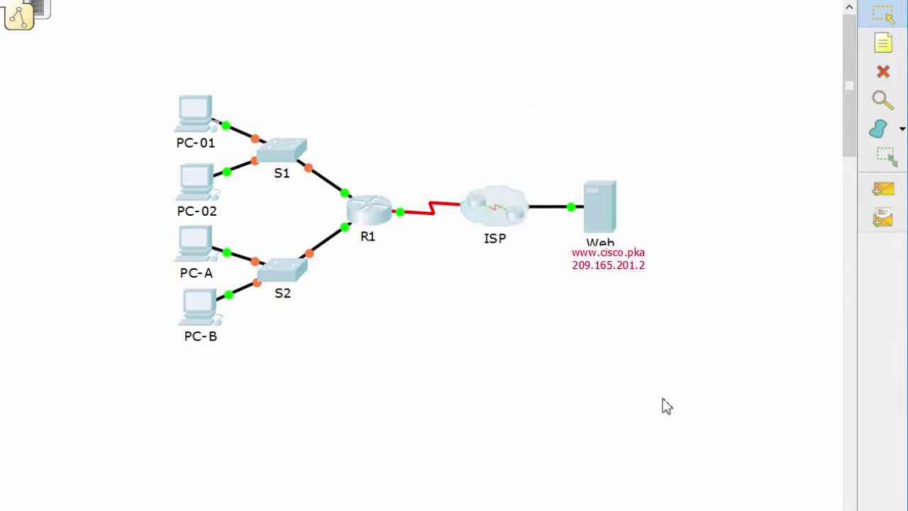
drag(130, 69, 237, 394)
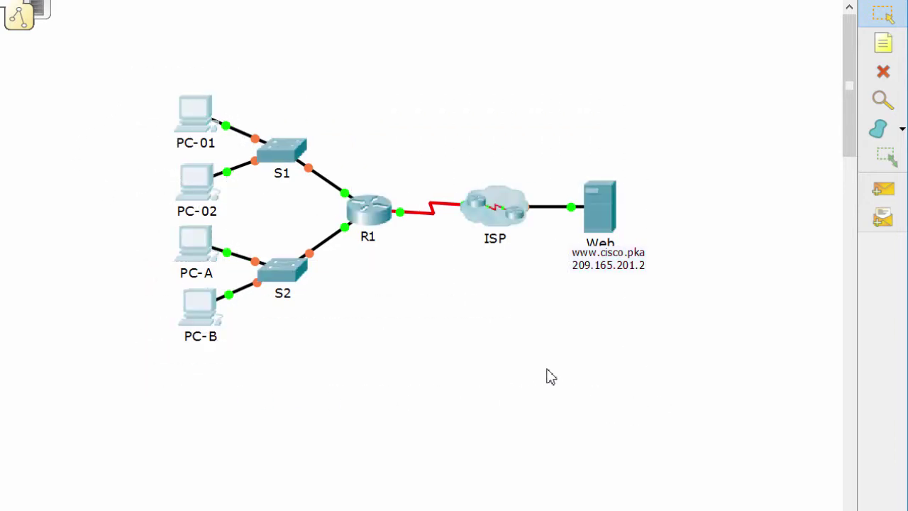
drag(719, 128, 572, 294)
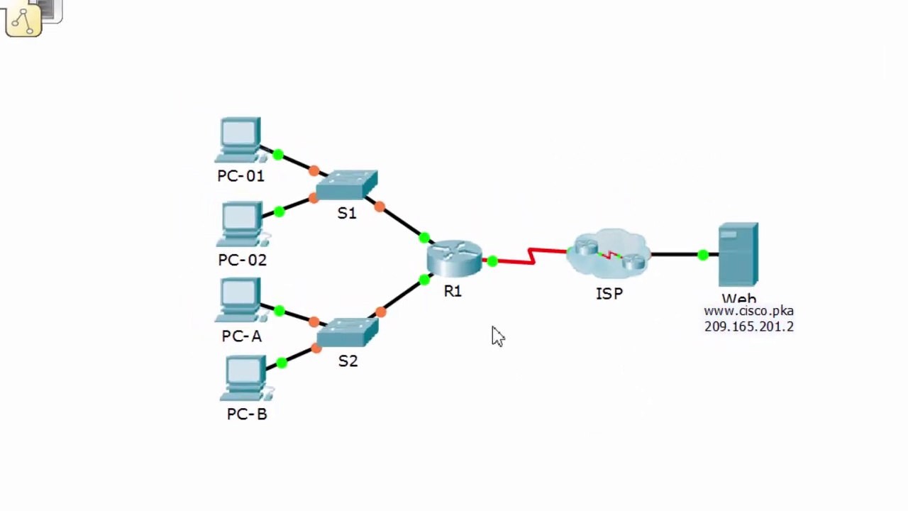
Test access to the web server at 209.165.201.2 from PC-01's web browser, and close the browser
click(244, 139)
drag(258, 151, 511, 88)
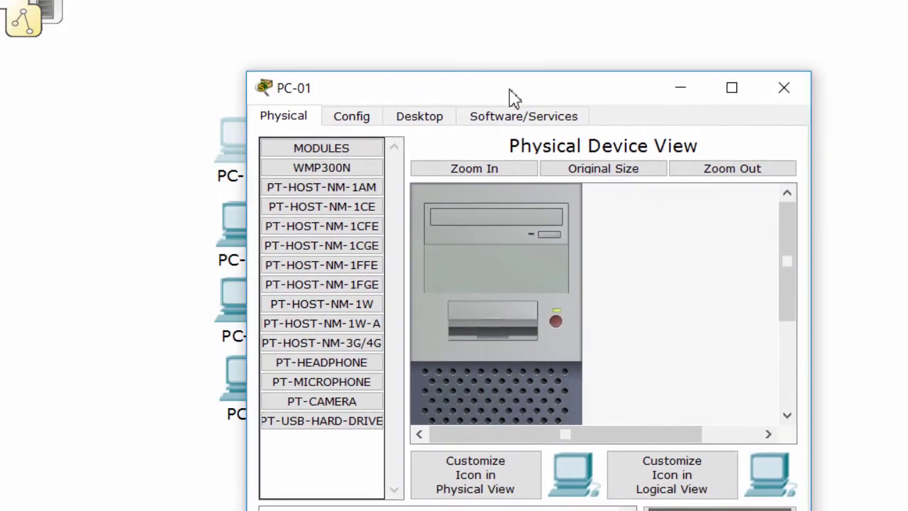
click(422, 117)
click(721, 188)
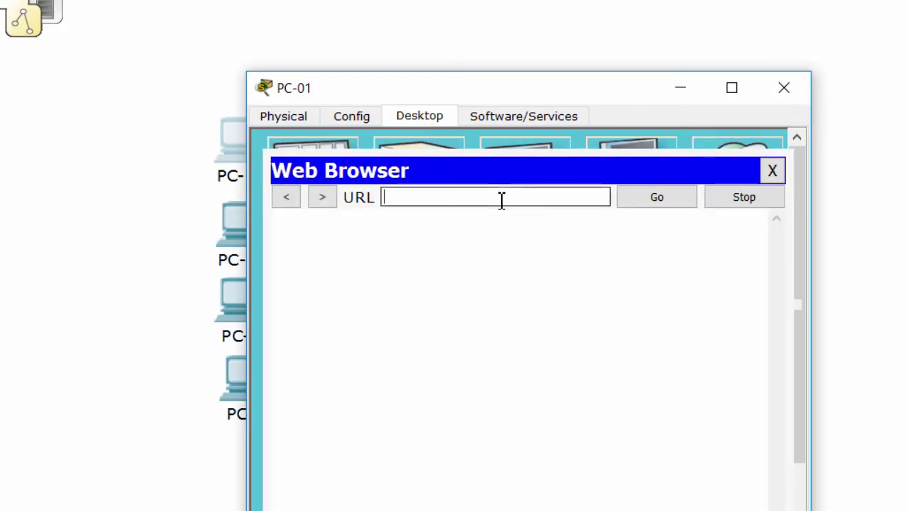
text(209)
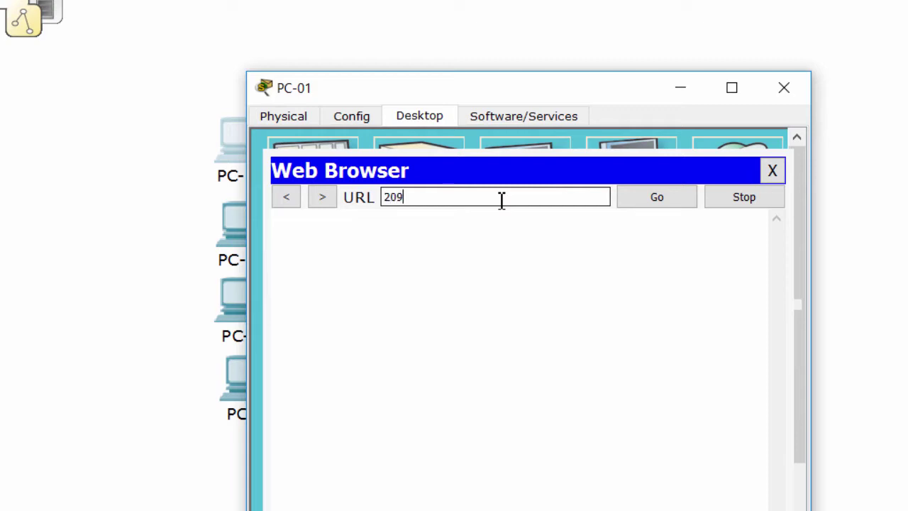
text(.165.2)
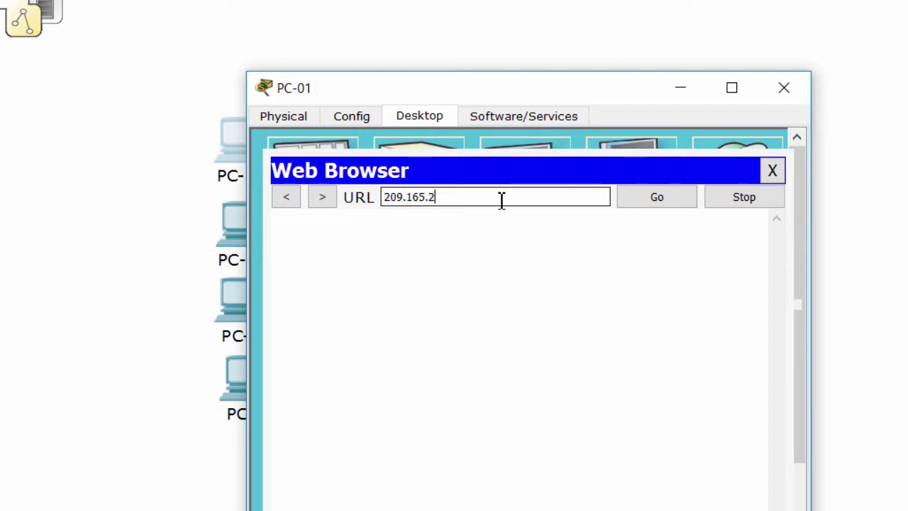
text(01.2)
key(Return)
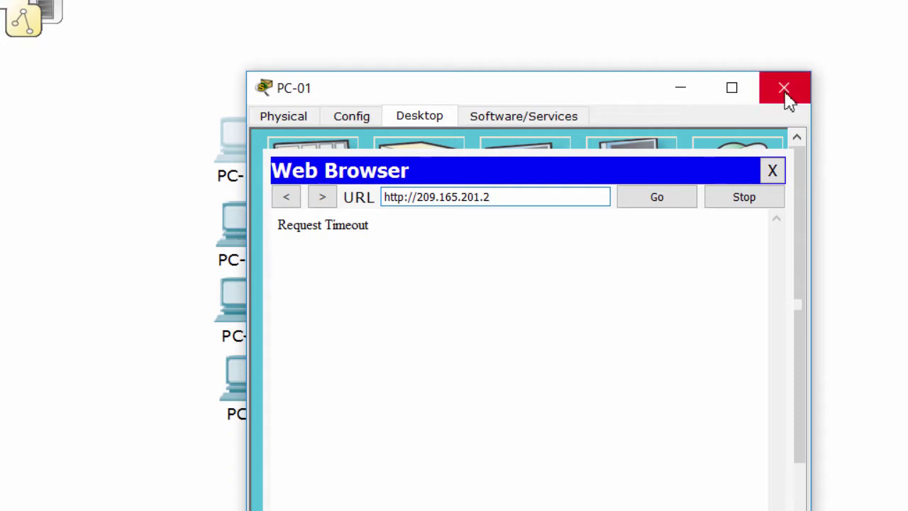
click(772, 173)
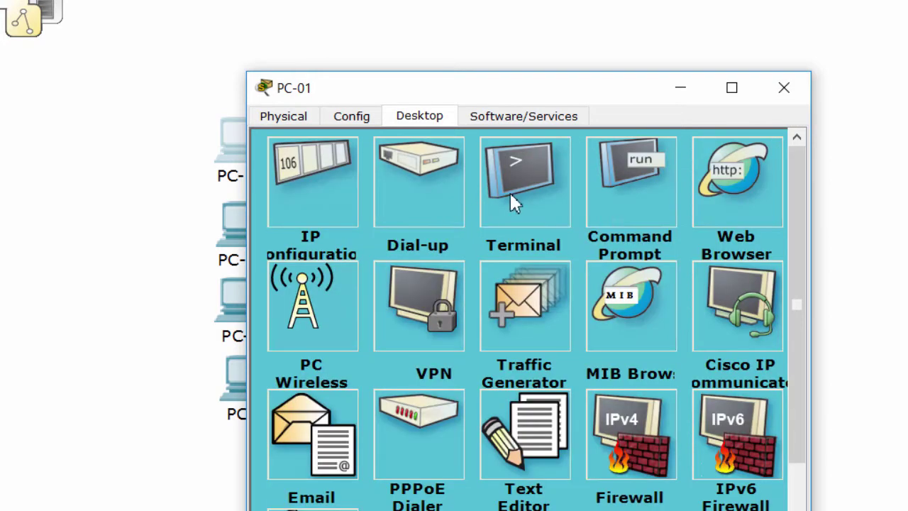
Run ipconfig in PC-01's command prompt and compare its IP address with the default gateway
click(619, 204)
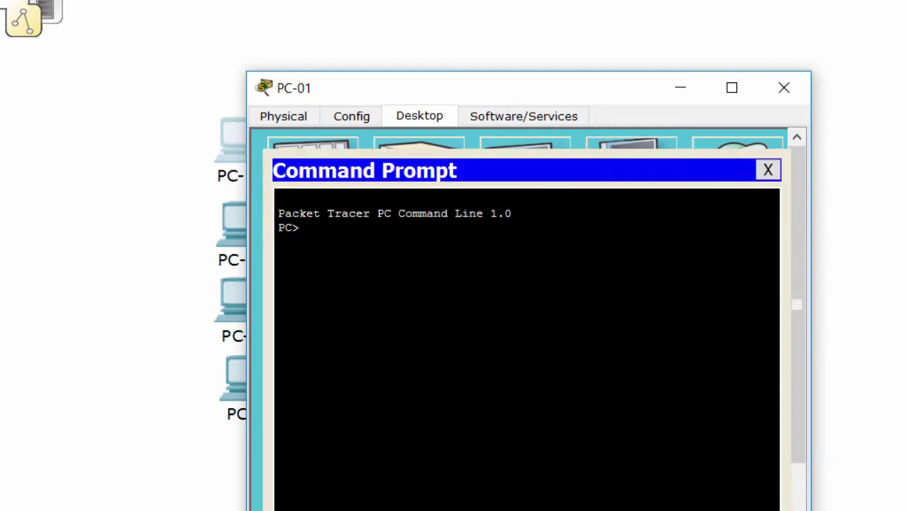
text(ipconfig)
key(Return)
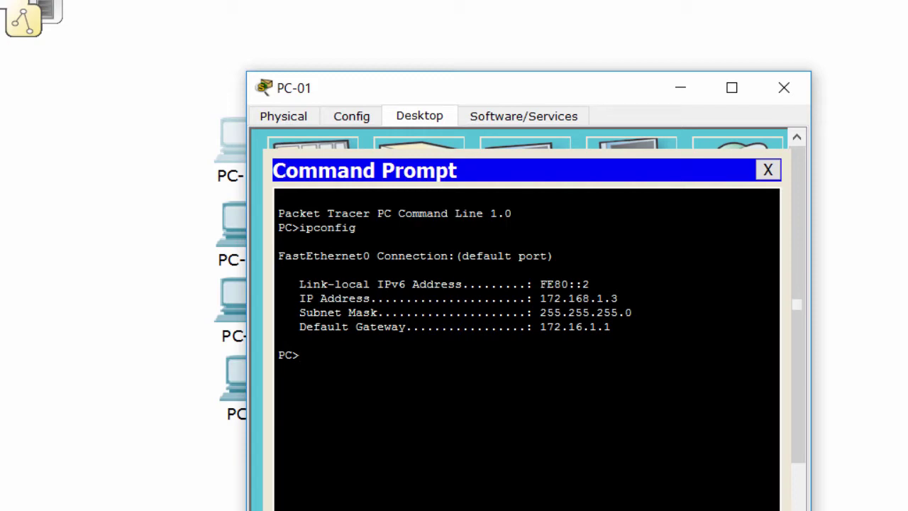
drag(619, 299, 541, 301)
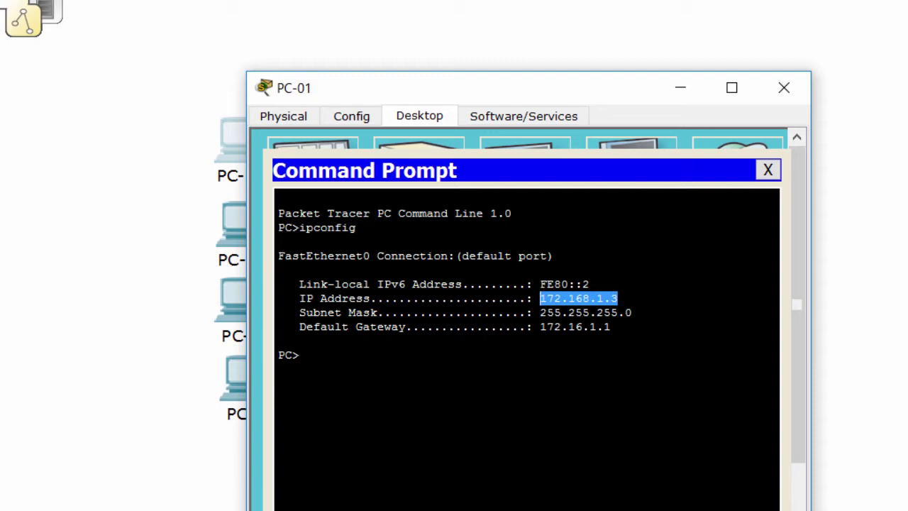
drag(612, 327, 541, 327)
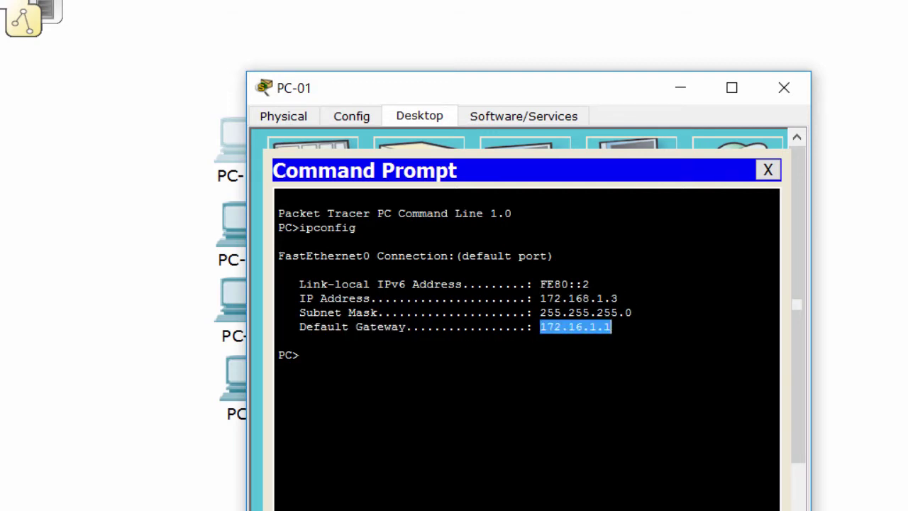
click(591, 327)
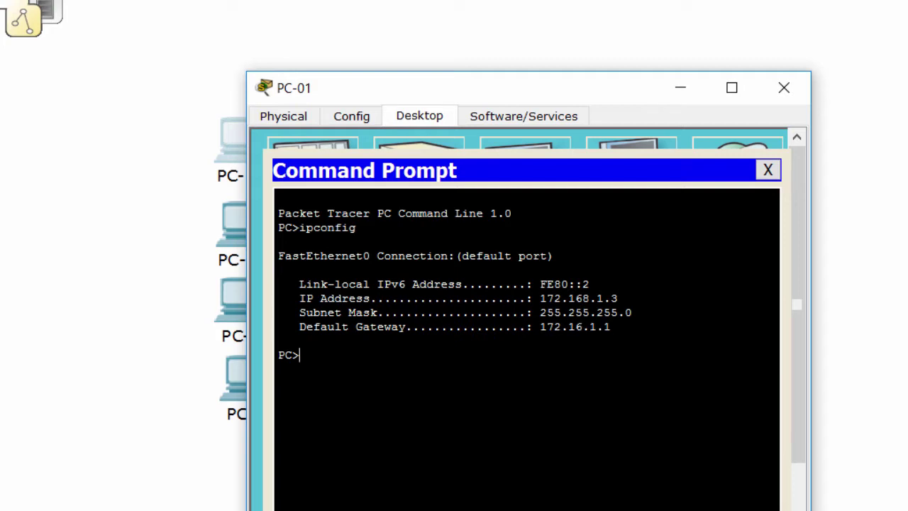
drag(568, 299, 583, 327)
click(583, 328)
click(768, 170)
Correct PC-01's static IP address to 172.16.1.3 in its IP configuration
click(325, 181)
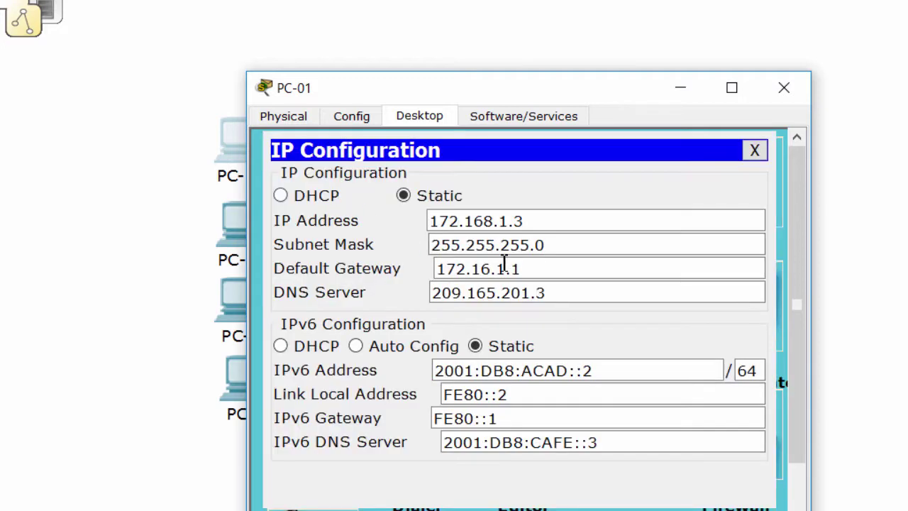
click(489, 225)
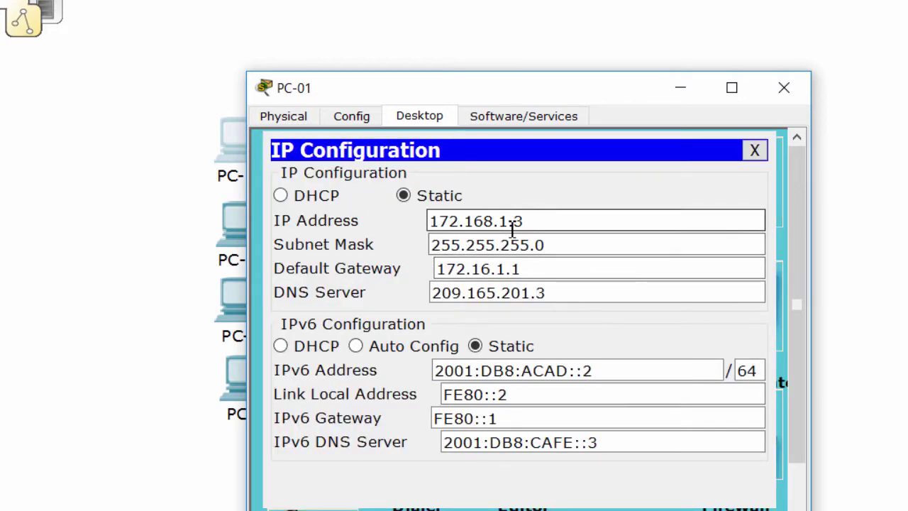
key(BackSpace)
click(523, 241)
click(547, 265)
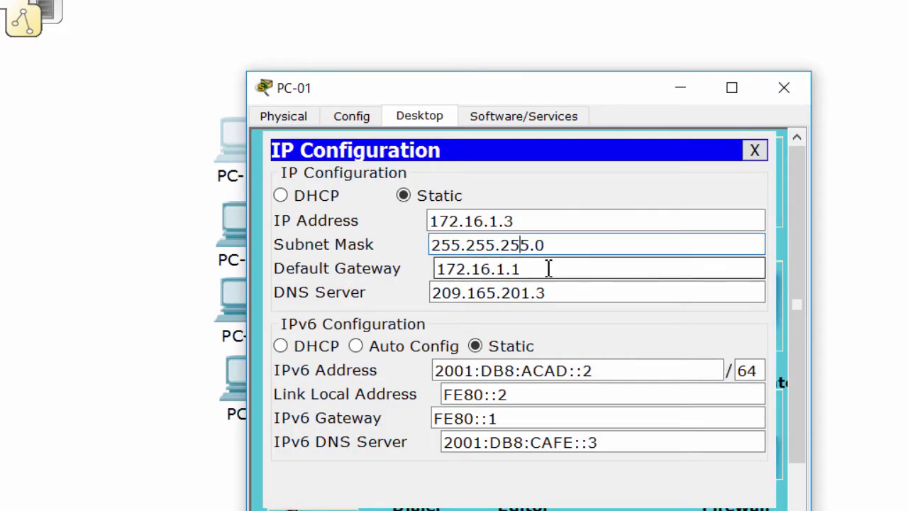
click(565, 284)
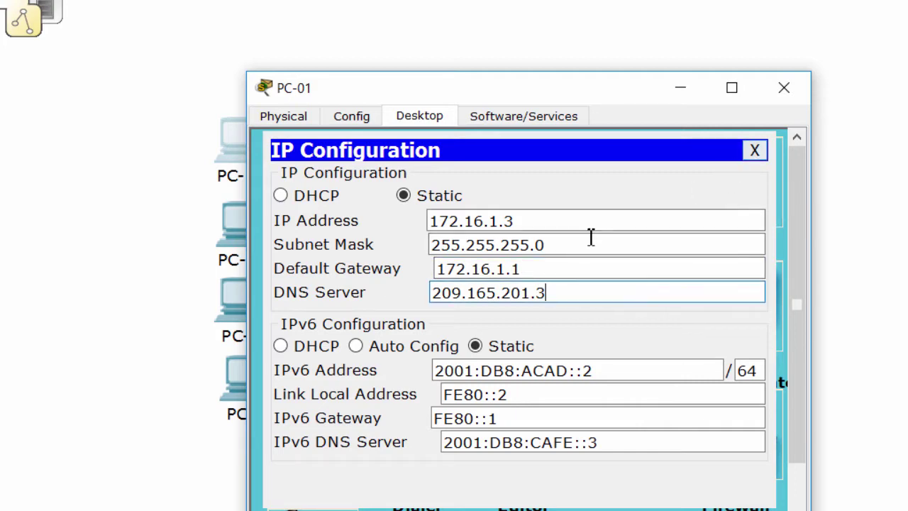
click(757, 152)
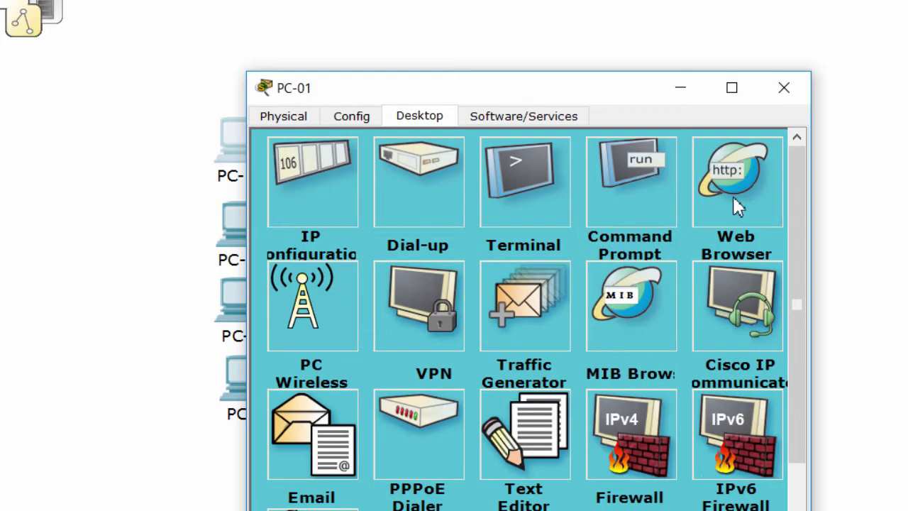
Retest the web server from PC-01's web browser using the IP address 209.165.201.2
click(714, 178)
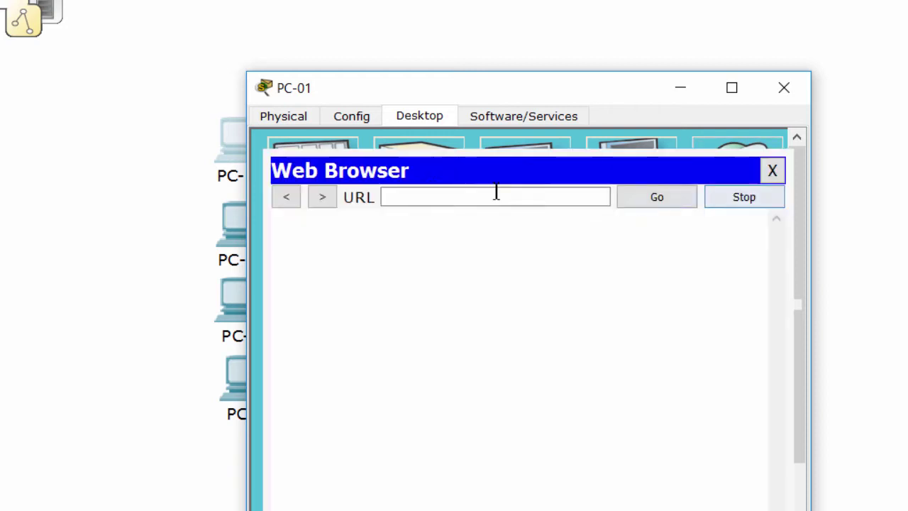
text(209.)
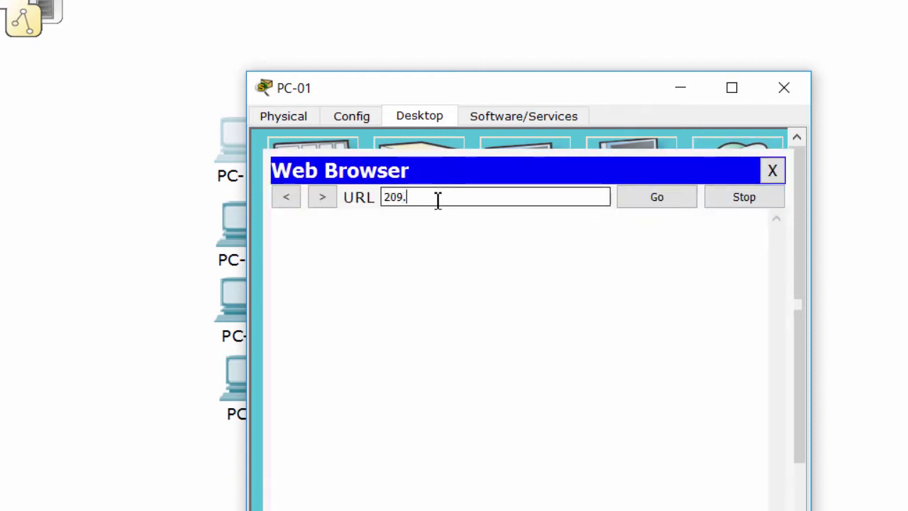
text(165.201.2)
key(Return)
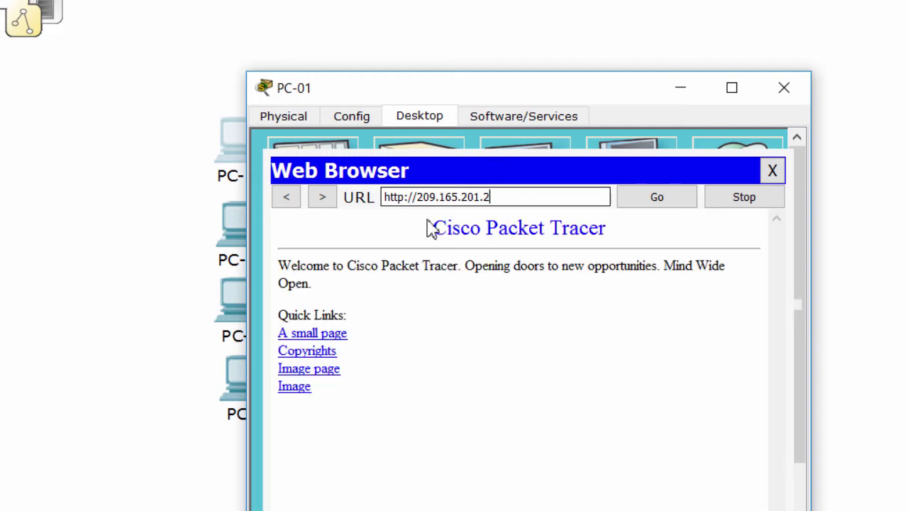
drag(435, 238, 511, 388)
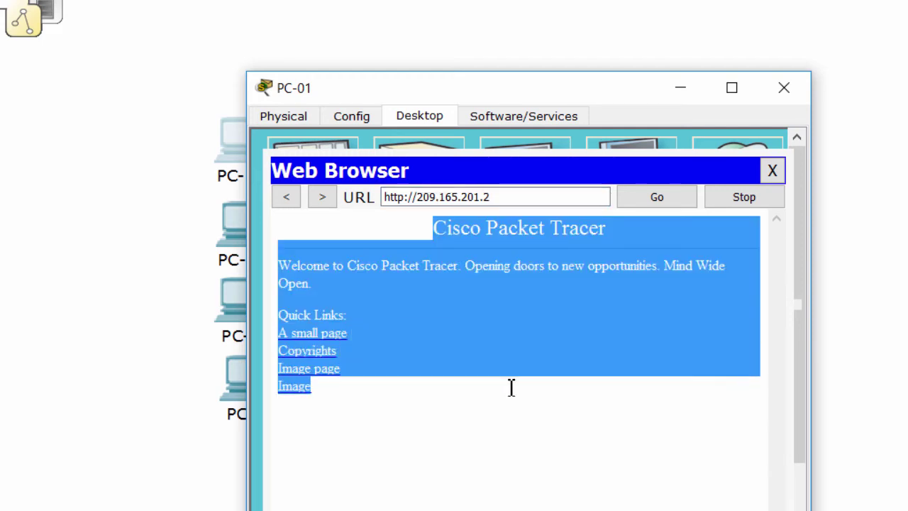
click(630, 231)
click(773, 171)
click(696, 180)
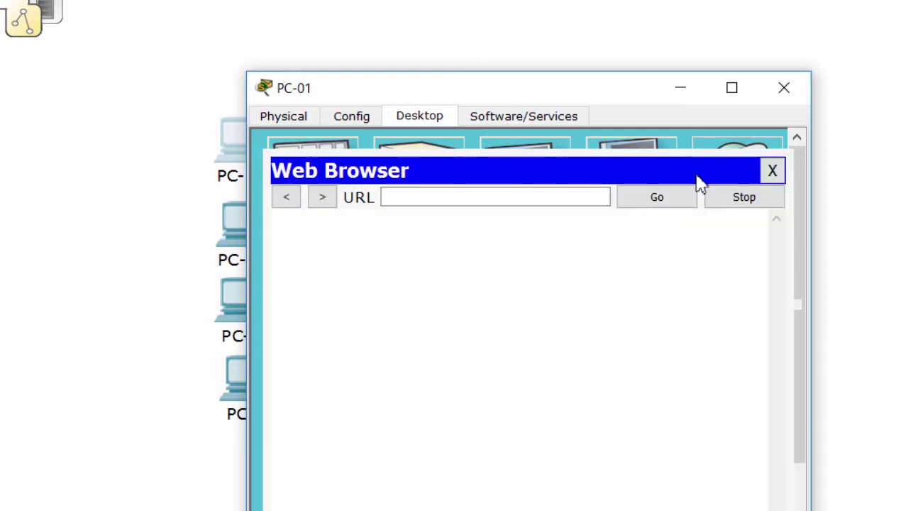
click(493, 201)
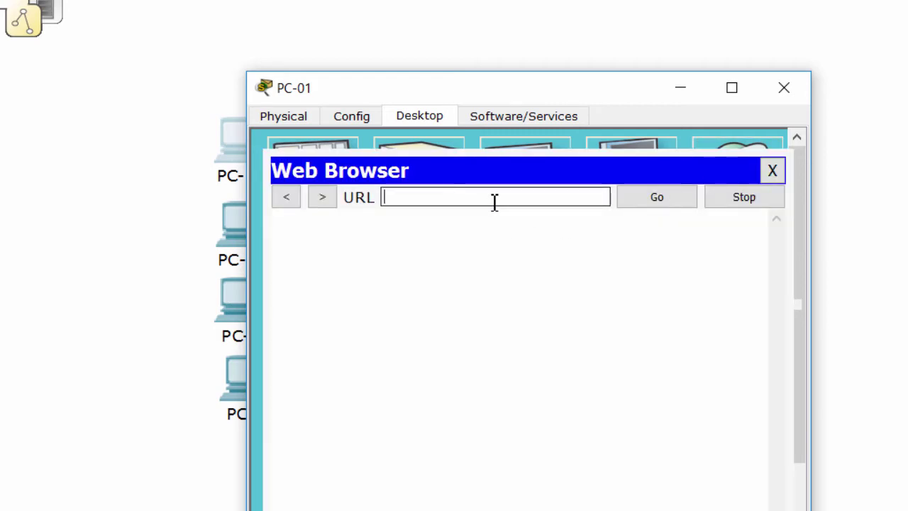
text(www.cisco.pka)
key(Return)
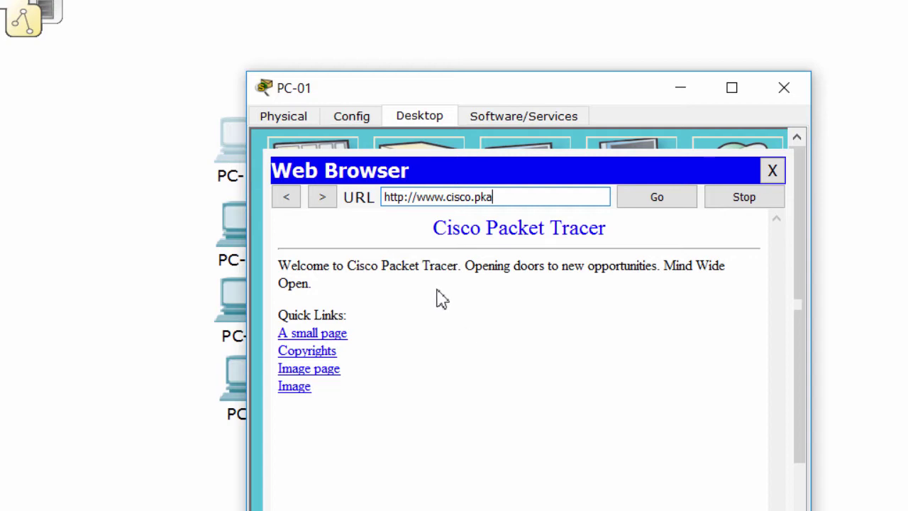
drag(435, 227, 539, 412)
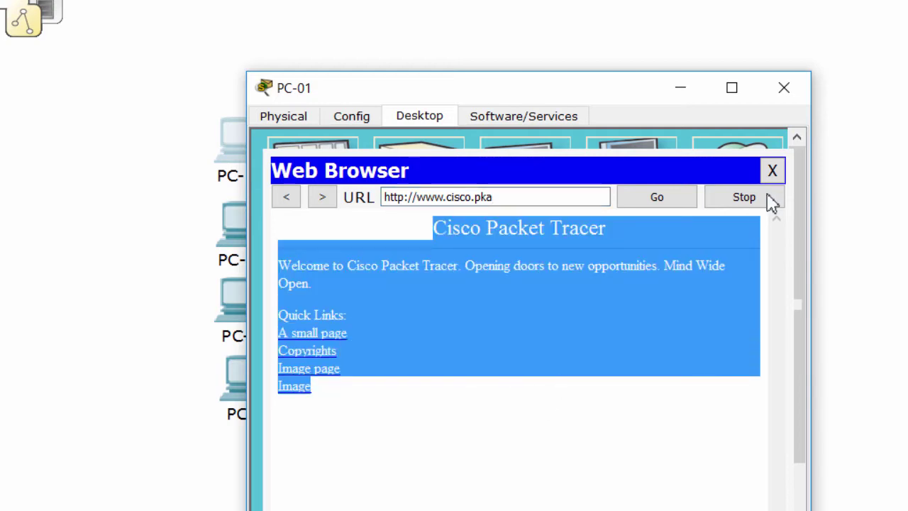
click(784, 90)
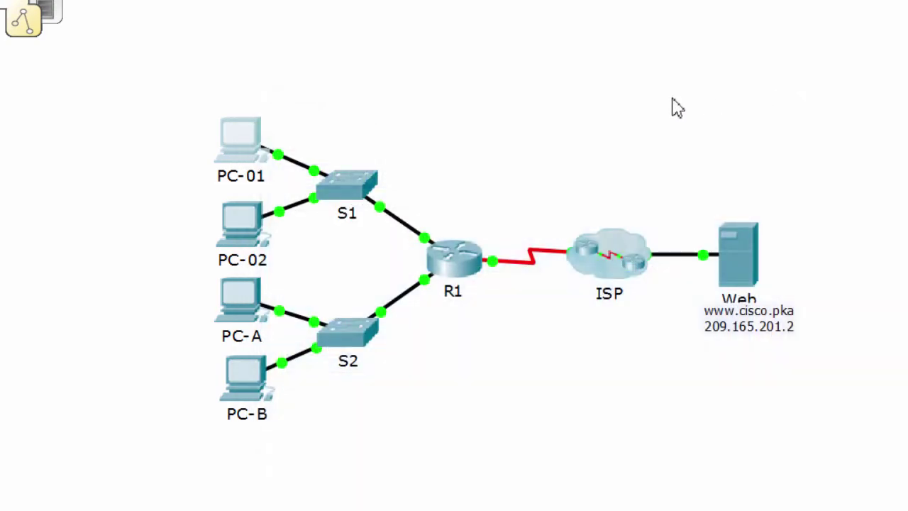
Open PC-02 and test access to the web server at 209.165.201.2 from its web browser
drag(171, 105, 461, 103)
click(257, 229)
click(432, 117)
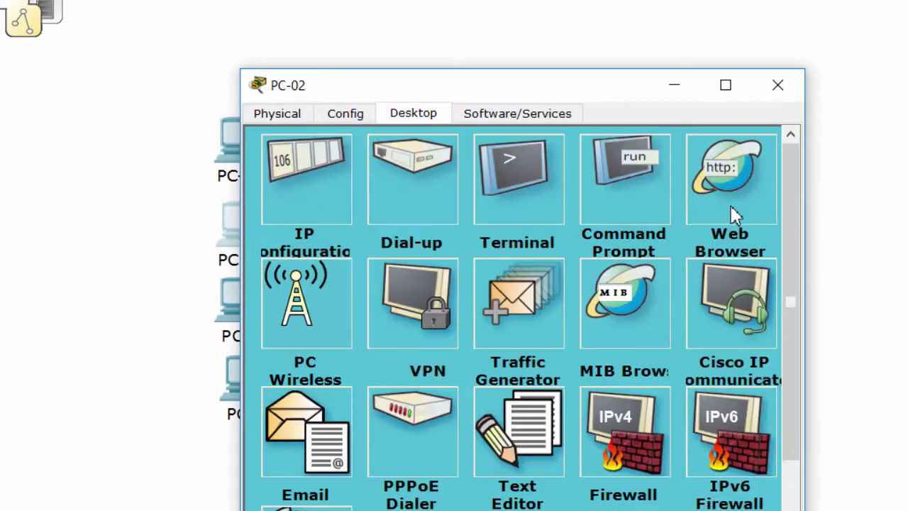
click(730, 206)
click(516, 201)
text(209.165.)
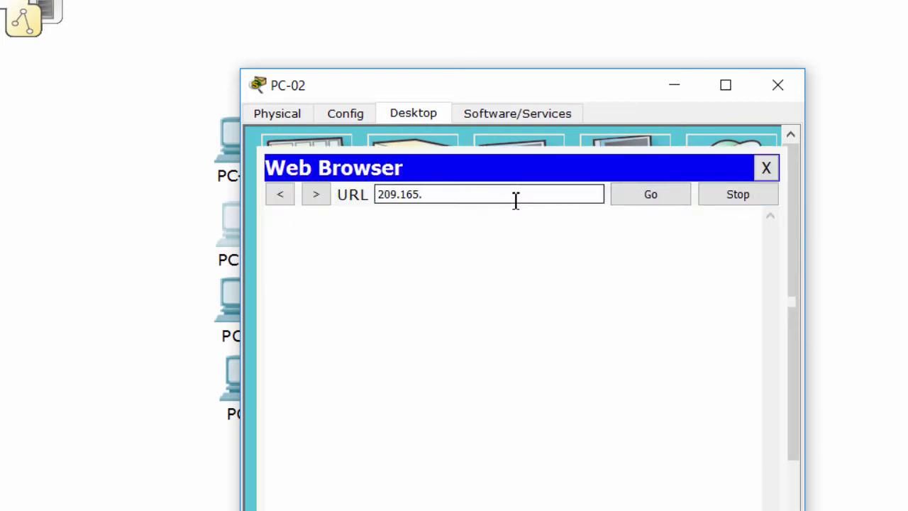
text(201.2)
key(Return)
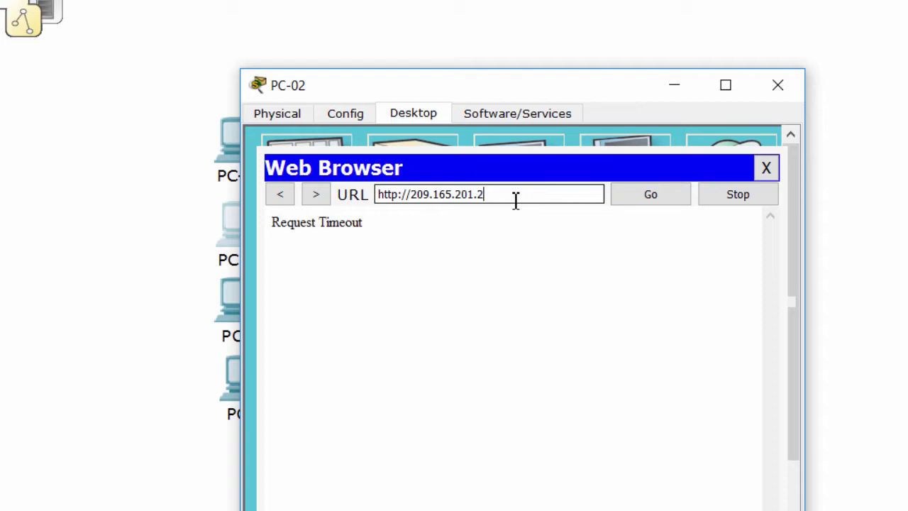
drag(408, 225, 276, 225)
click(314, 231)
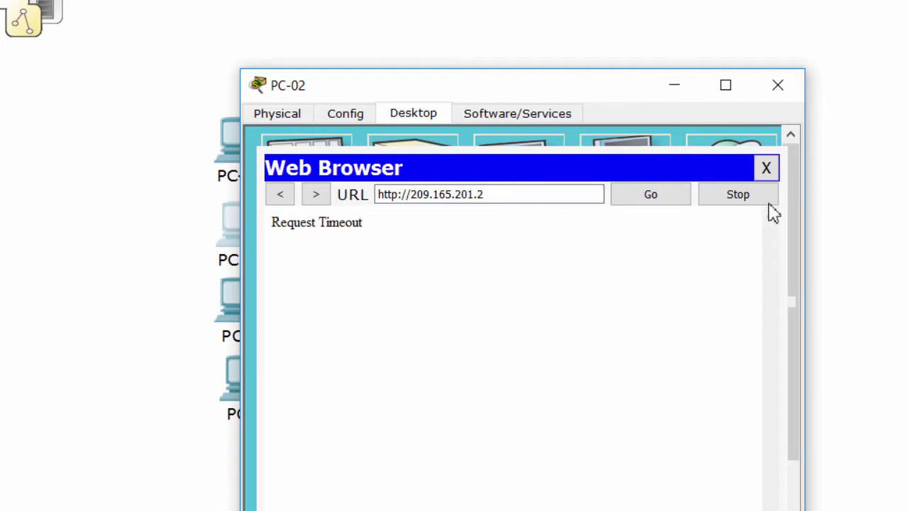
click(767, 168)
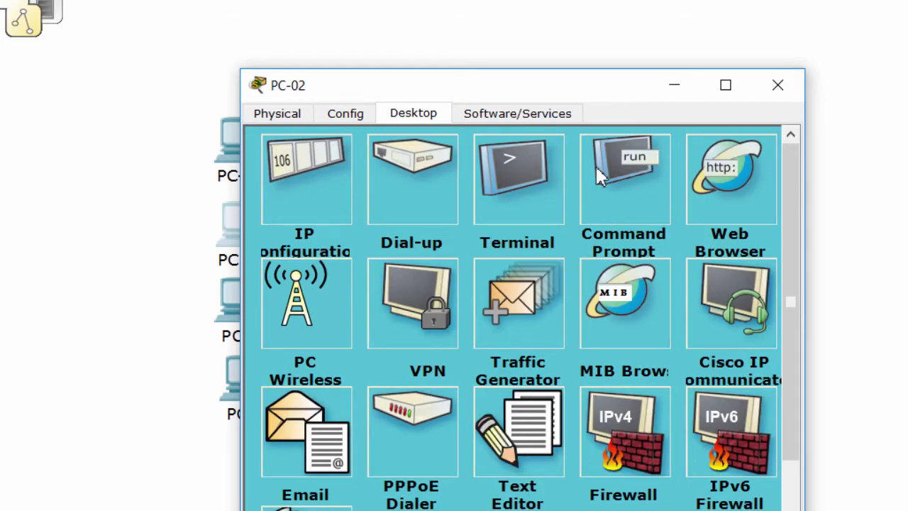
Run ipconfig in PC-02's command prompt and examine its IP address and default gateway
click(644, 197)
text(ipconfig)
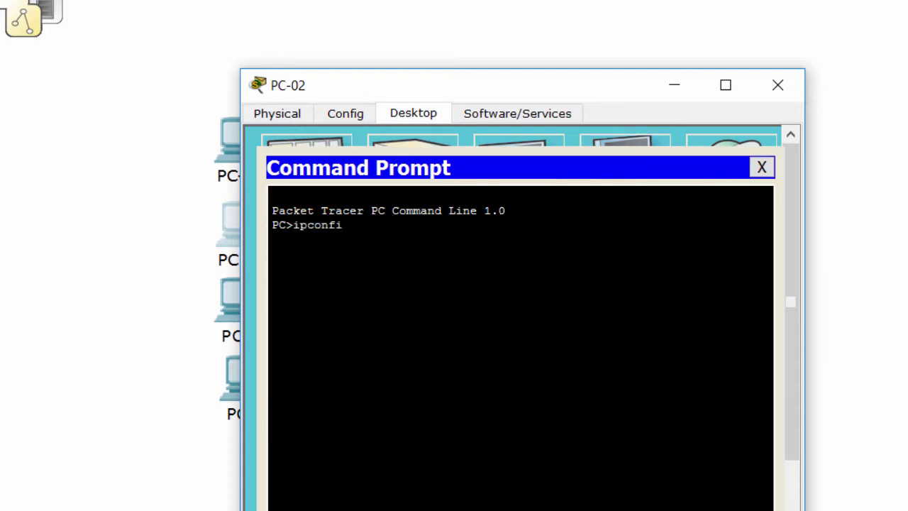
key(Return)
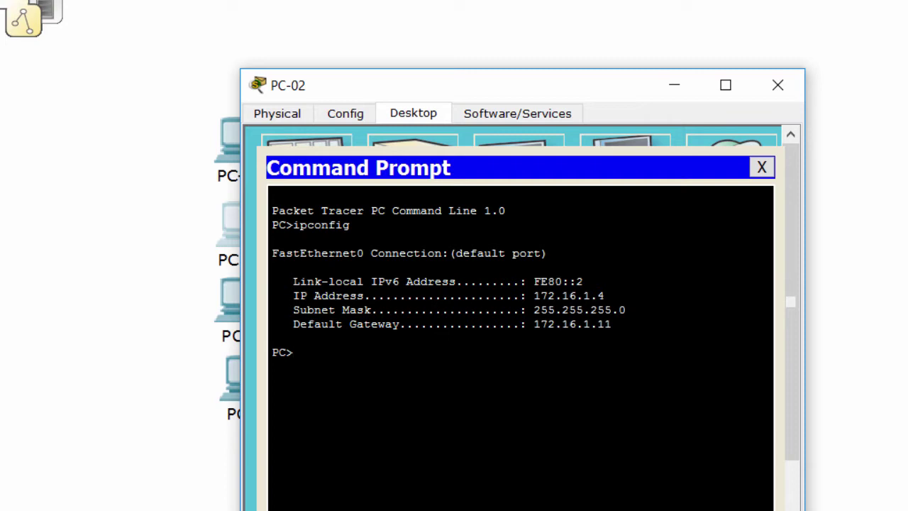
drag(606, 295, 534, 295)
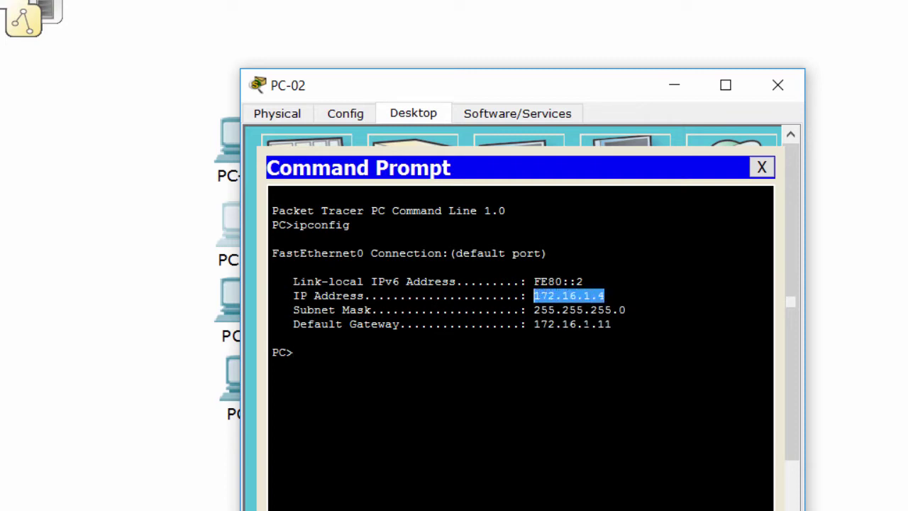
drag(611, 324, 533, 325)
click(273, 338)
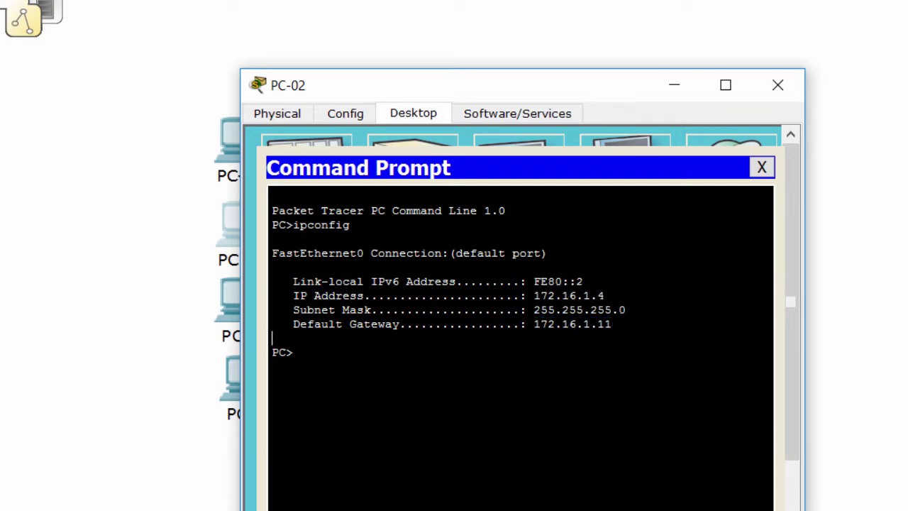
click(600, 296)
drag(611, 324, 597, 324)
drag(534, 324, 612, 324)
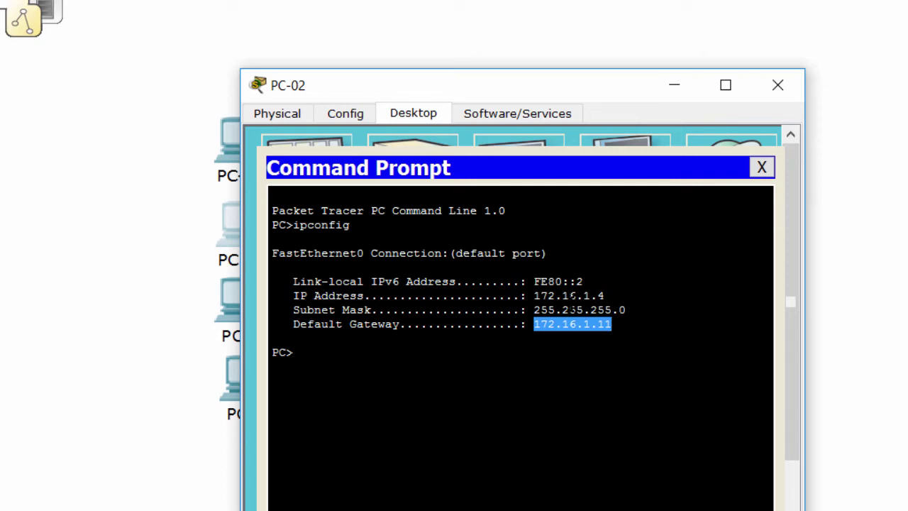
click(611, 324)
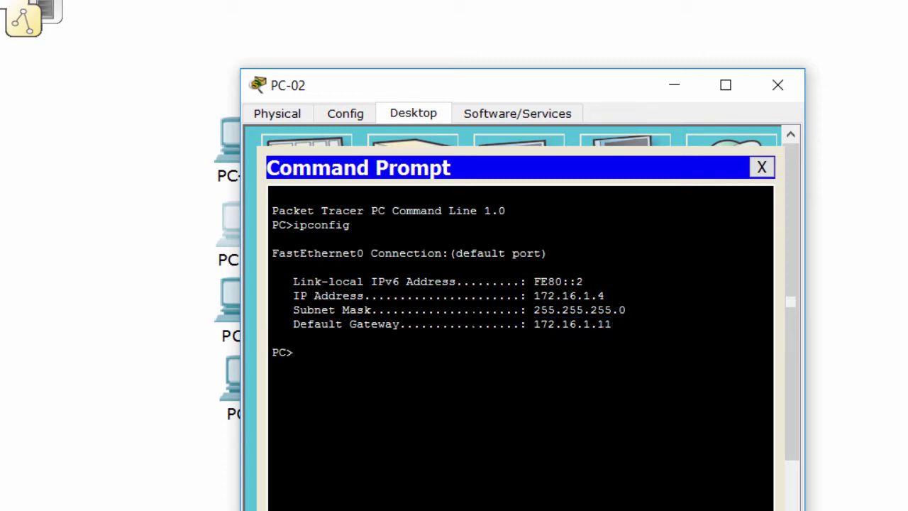
Correct PC-02's default gateway to 172.16.1.1 in its IP configuration
click(355, 117)
click(426, 117)
click(760, 170)
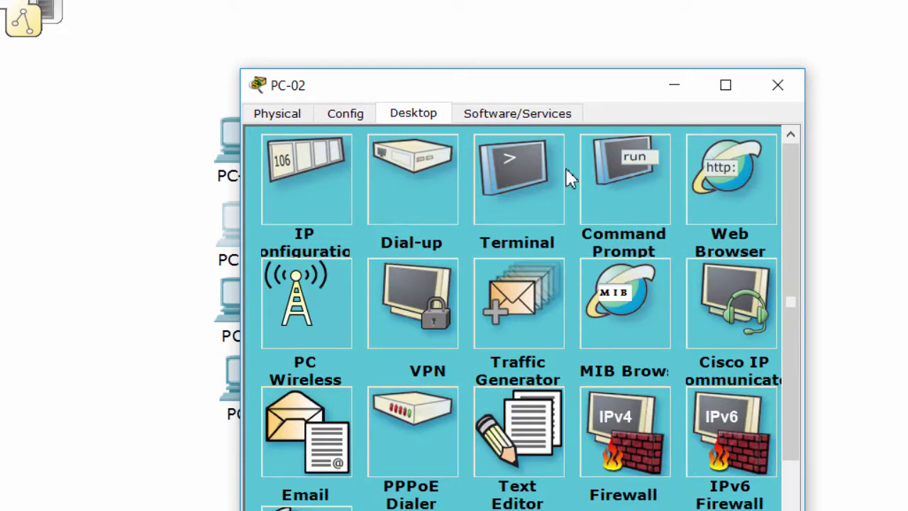
click(341, 189)
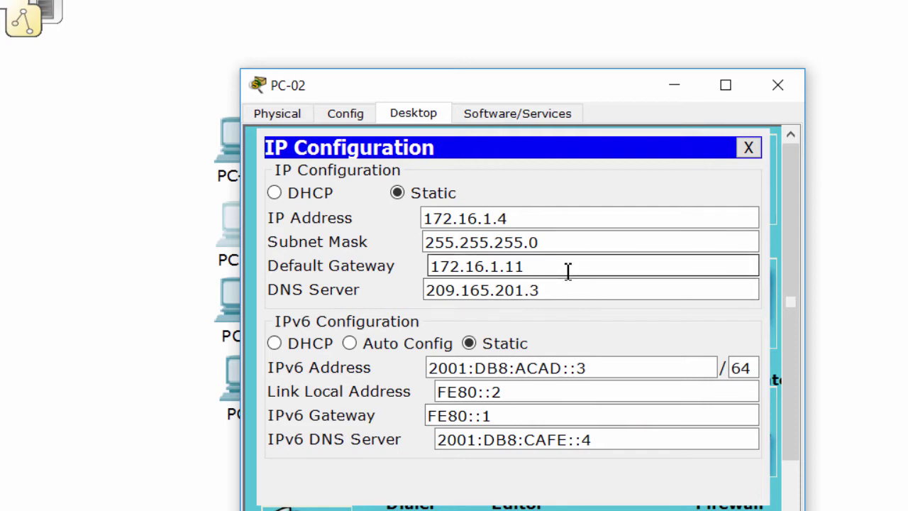
key(BackSpace)
click(748, 152)
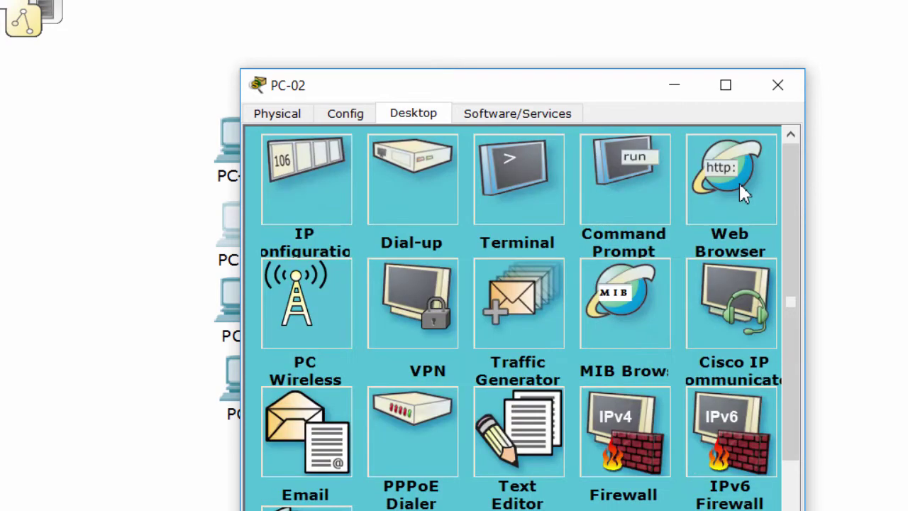
Rerun ipconfig in PC-02's command prompt to verify the default gateway setting
click(740, 181)
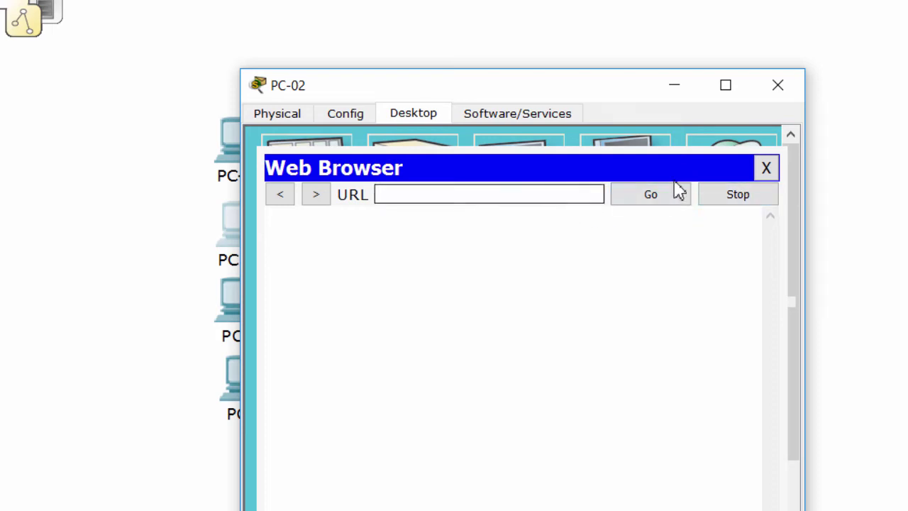
click(767, 169)
click(635, 174)
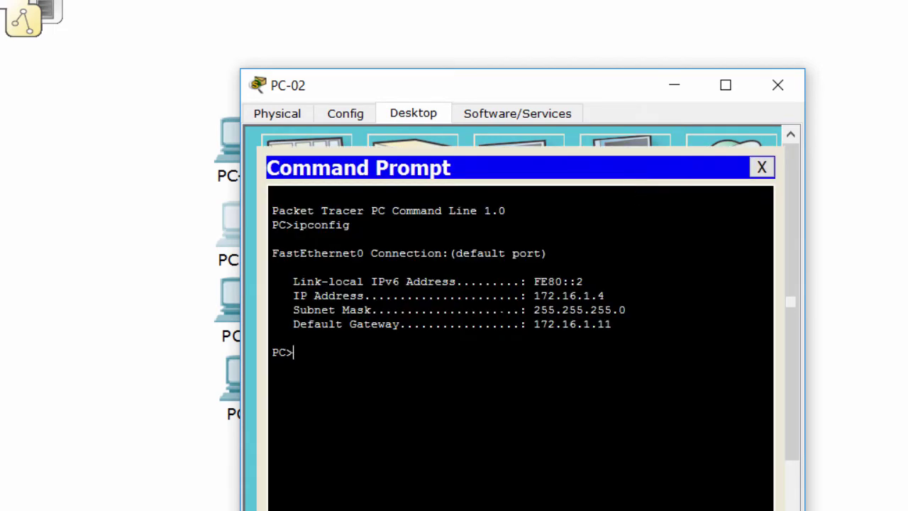
key(Up)
key(Return)
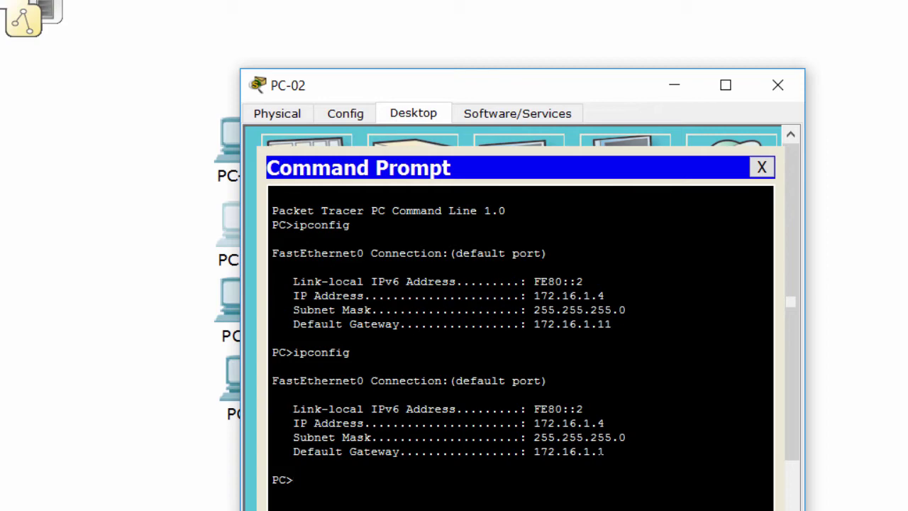
click(762, 167)
Retest the web server from PC-02's web browser using the IP address 209.165.201.2
click(765, 171)
click(545, 193)
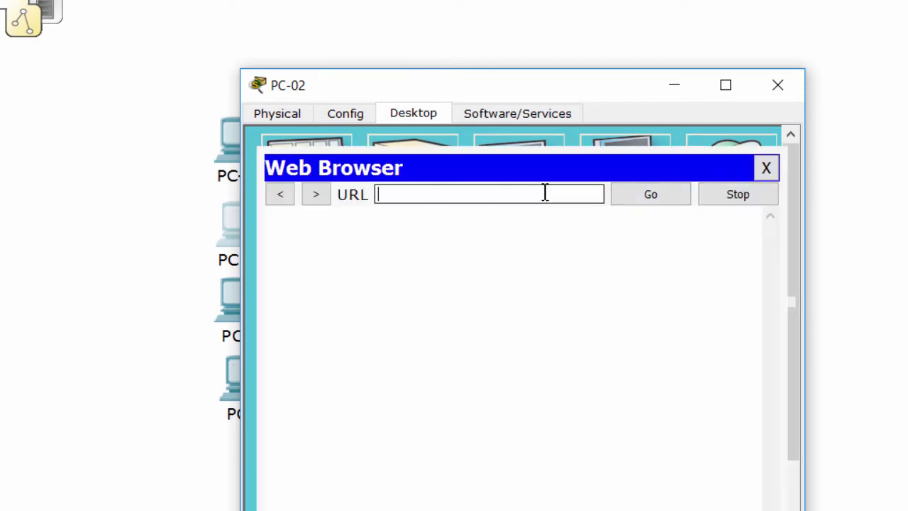
text(209.165.201.)
text(2)
key(Return)
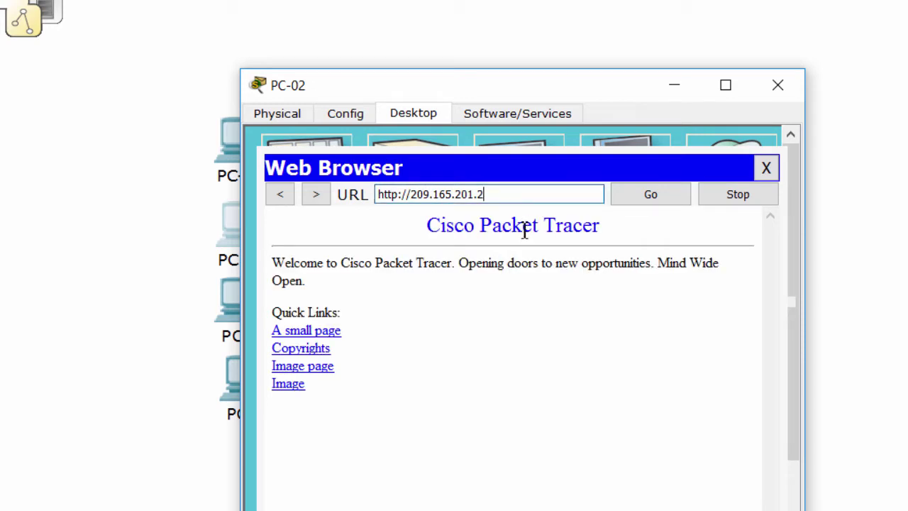
drag(434, 226, 620, 343)
click(768, 171)
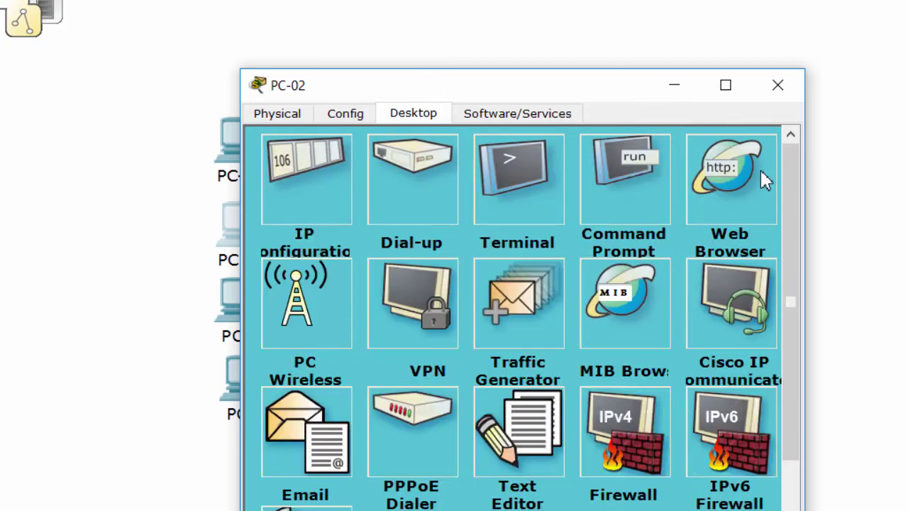
click(760, 169)
click(560, 199)
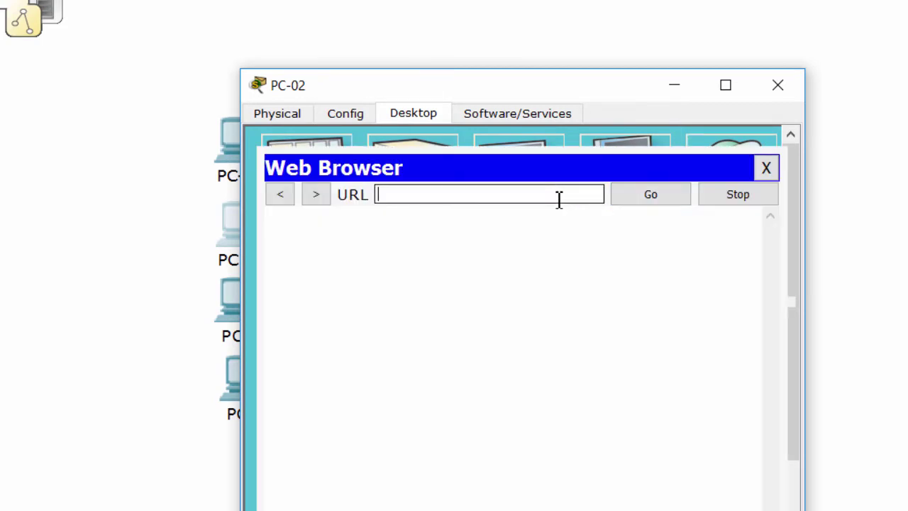
text(www.cisco.pka)
key(Return)
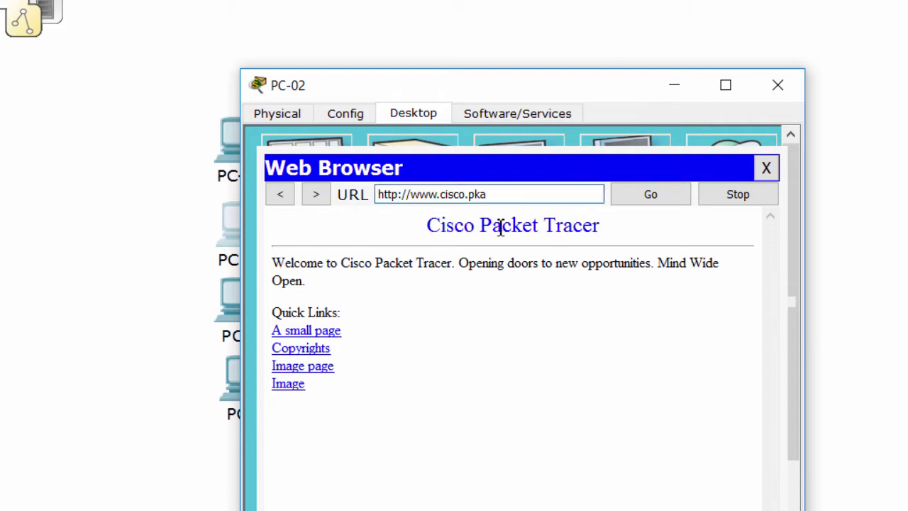
drag(436, 256, 505, 397)
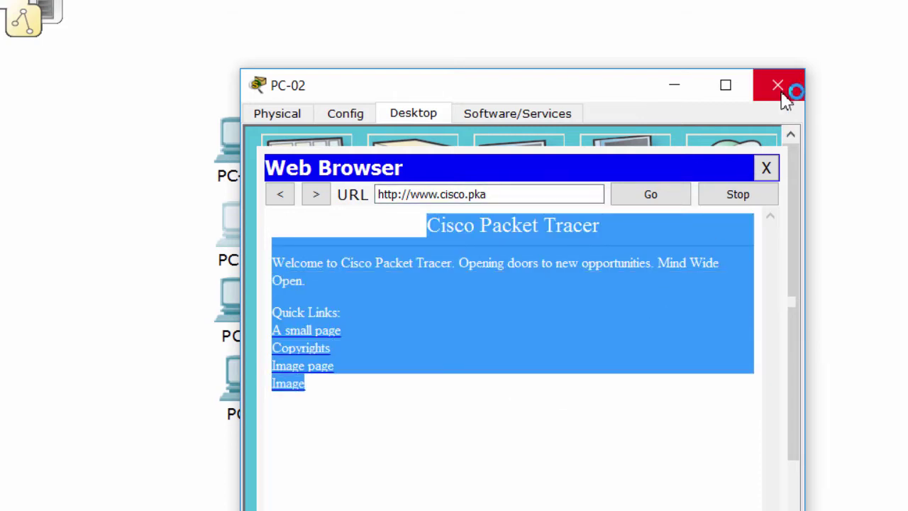
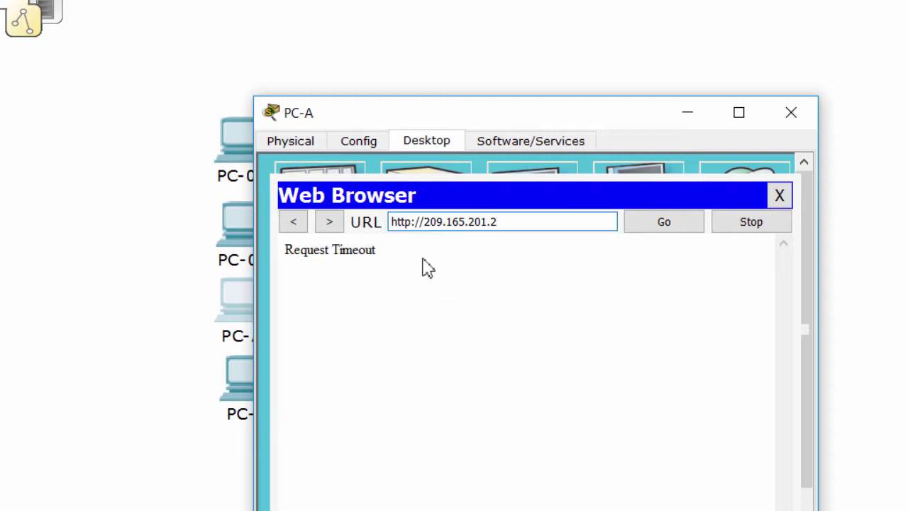
Run ipconfig in PC-A's command prompt to check its IP address and default gateway, and close the PC-A window
drag(412, 254, 287, 250)
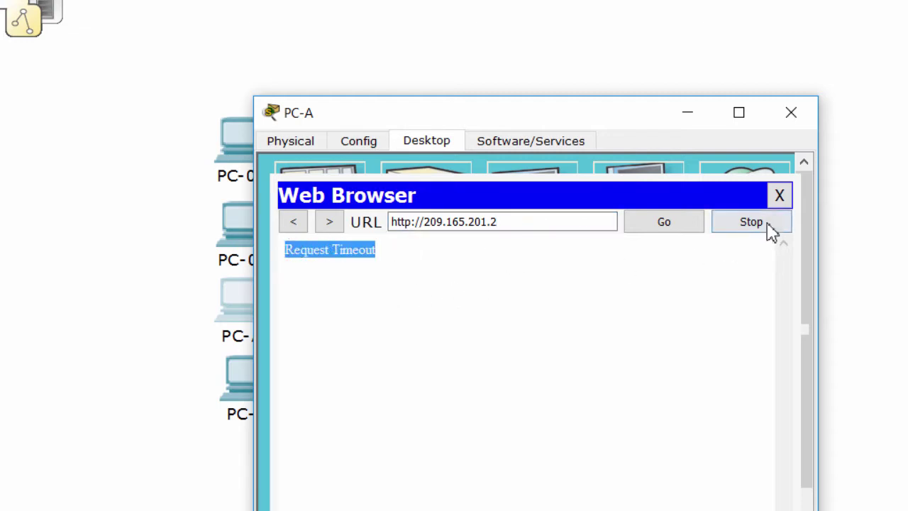
click(779, 198)
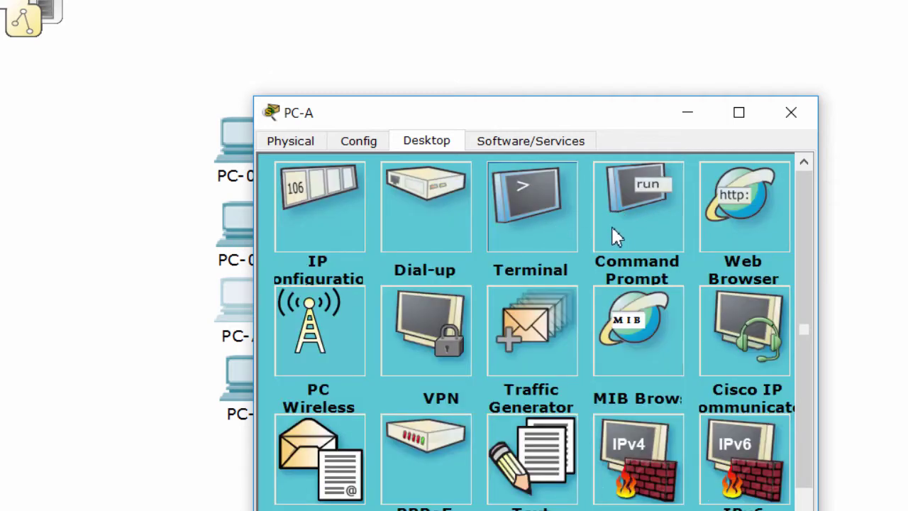
click(637, 216)
text(ipconfig)
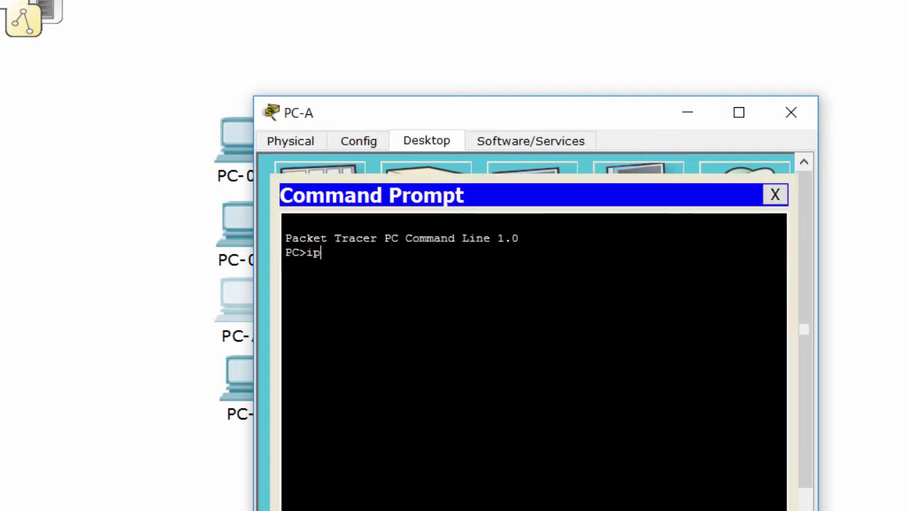
key(Return)
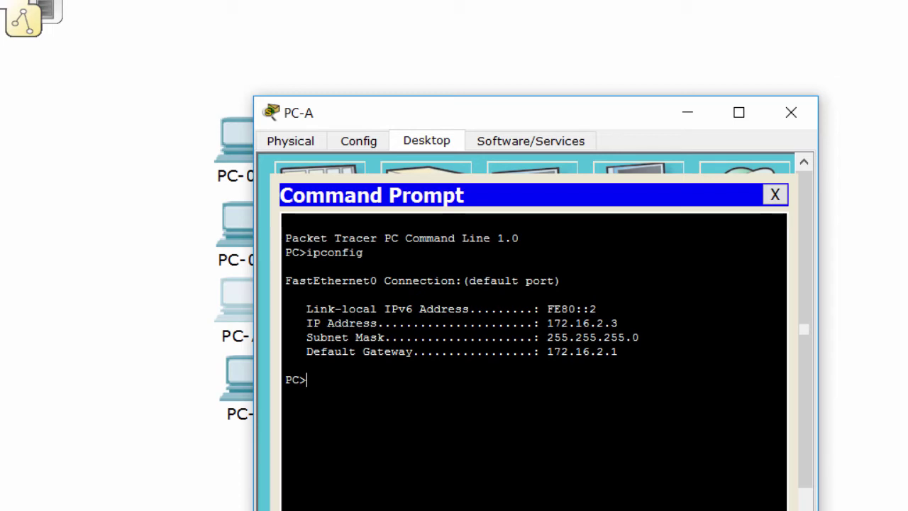
drag(618, 323, 548, 323)
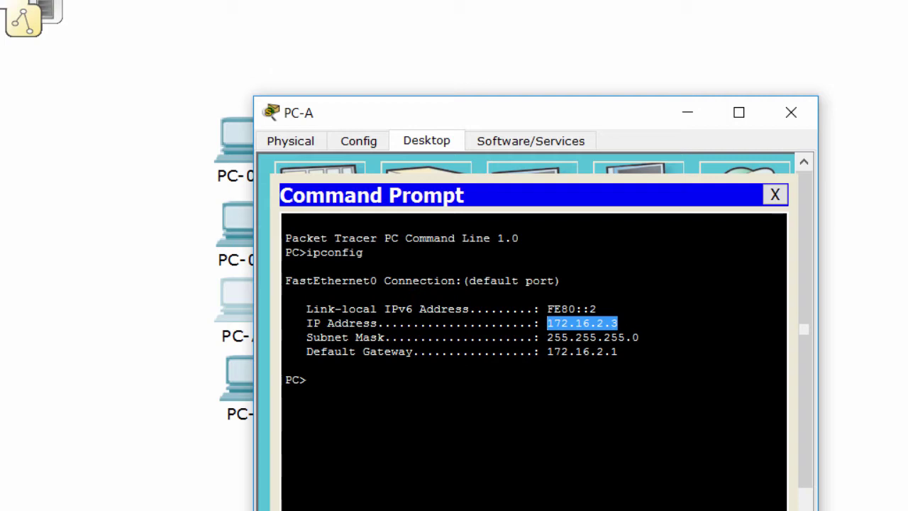
drag(619, 351, 548, 352)
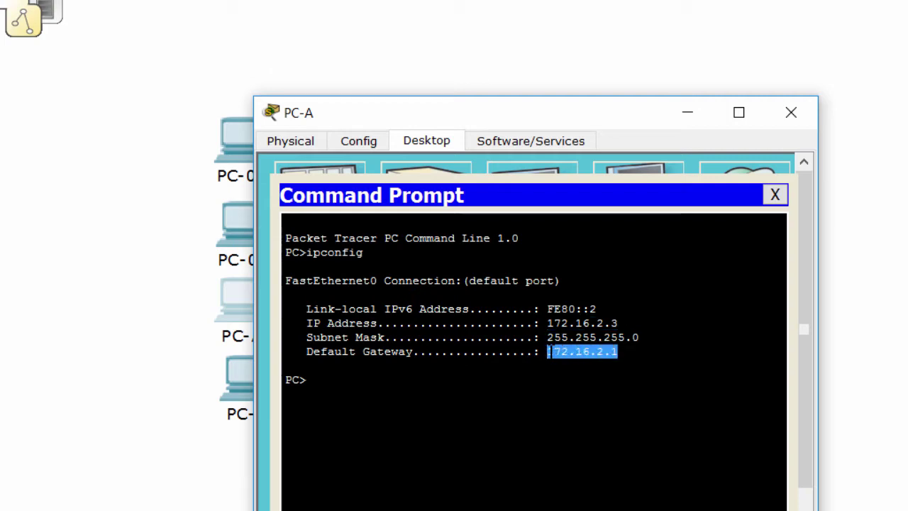
click(549, 351)
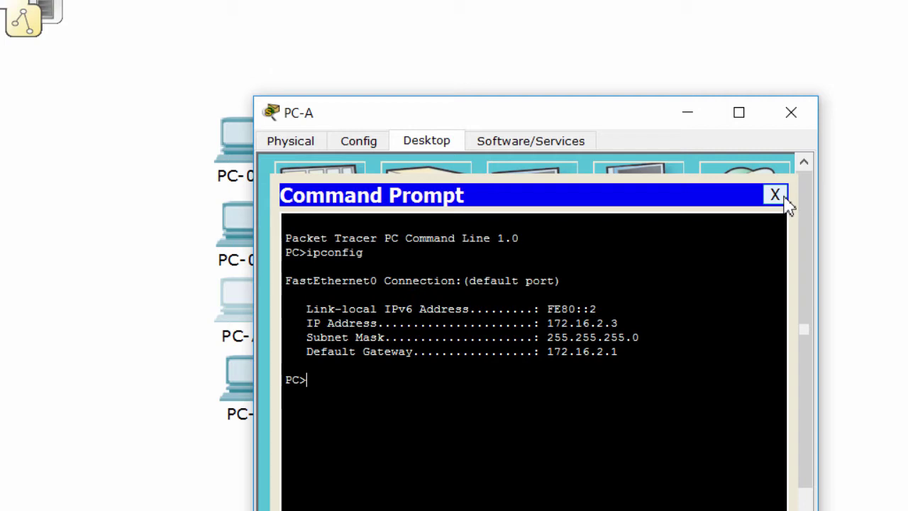
click(791, 112)
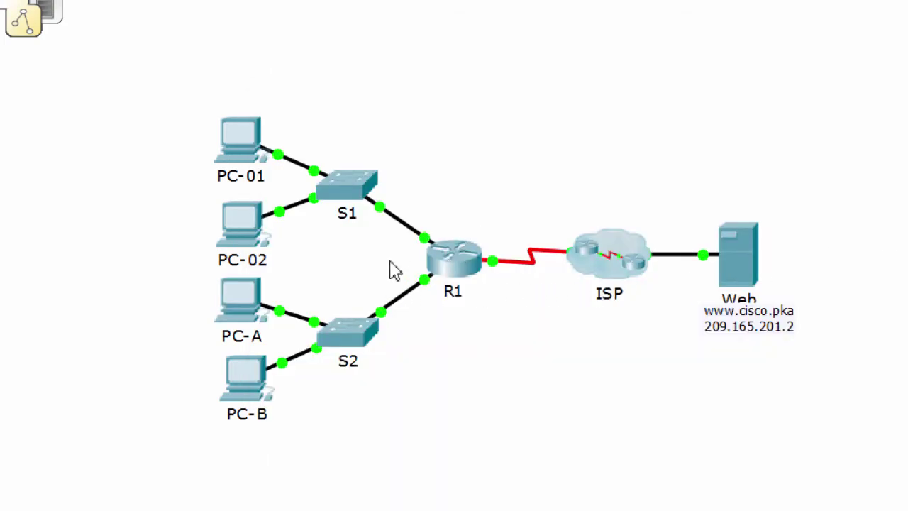
drag(390, 266, 458, 377)
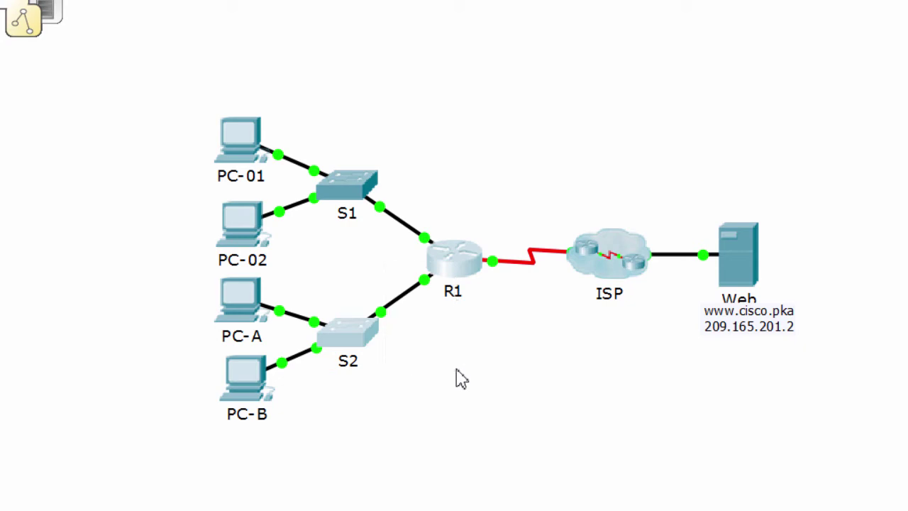
click(296, 302)
drag(292, 284, 330, 423)
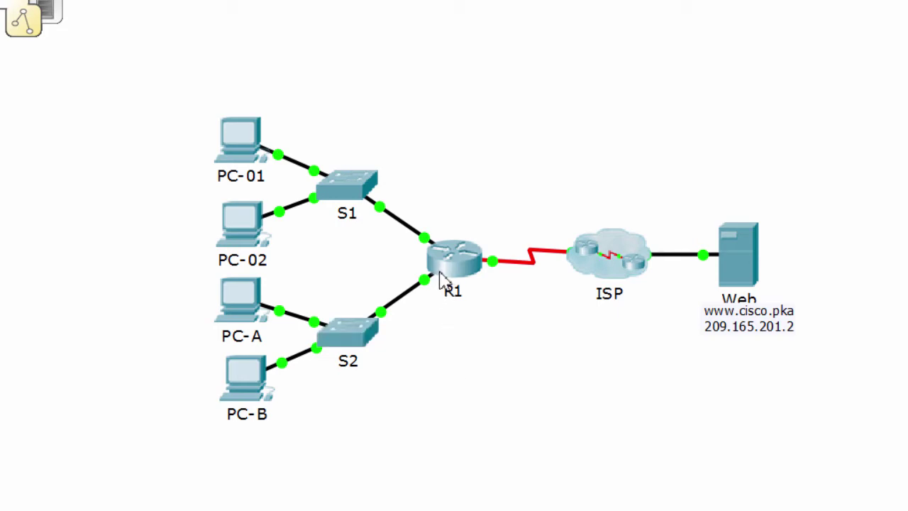
Log in to router R1 at 172.16.1.1 over SSH from PC-02's command prompt as Admin01, entering the account password
click(242, 234)
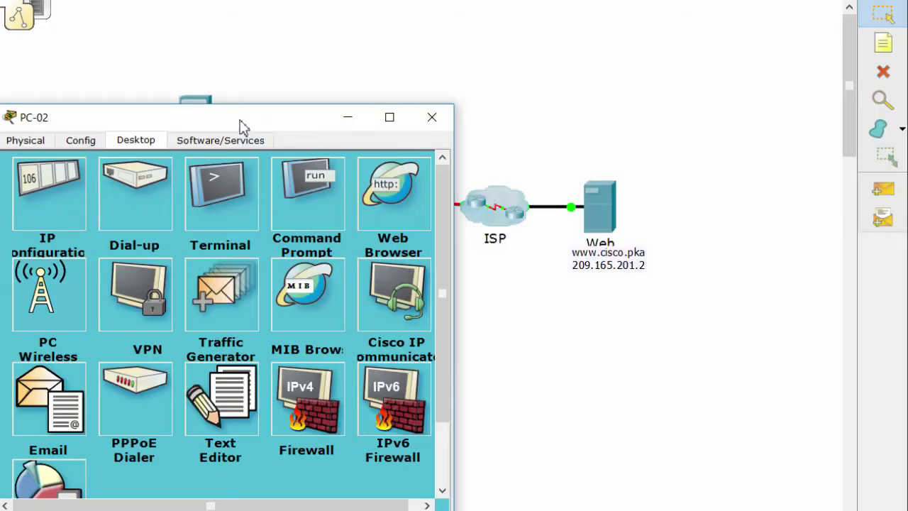
drag(239, 126, 419, 95)
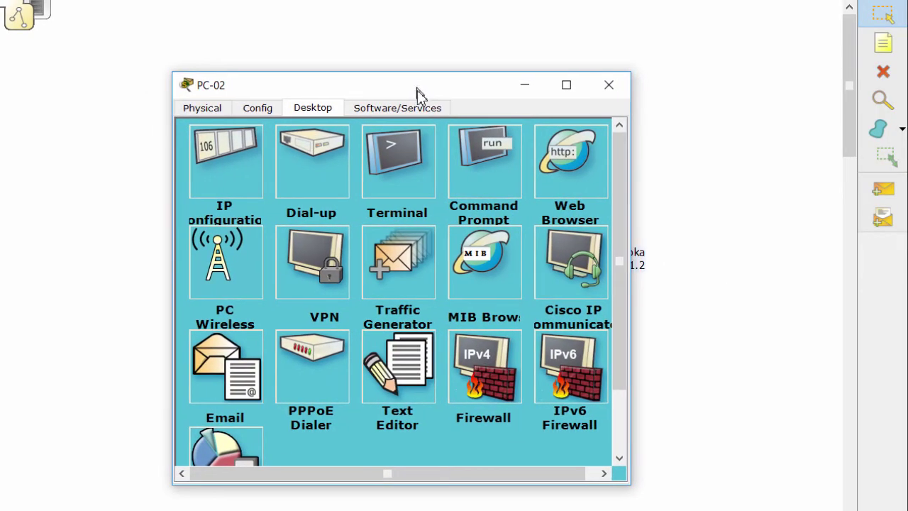
click(473, 174)
key(Return)
key(Return)
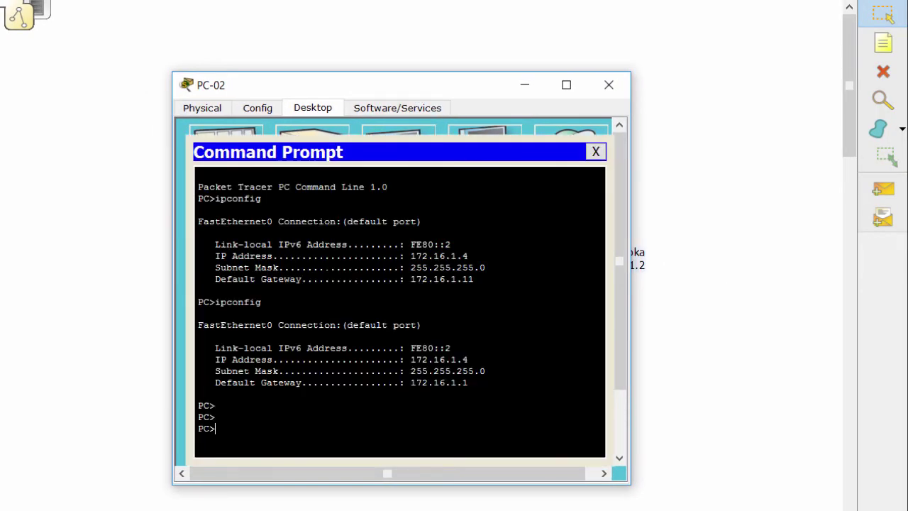
text(ssh -l Admin01 172.16.1.1)
key(Return)
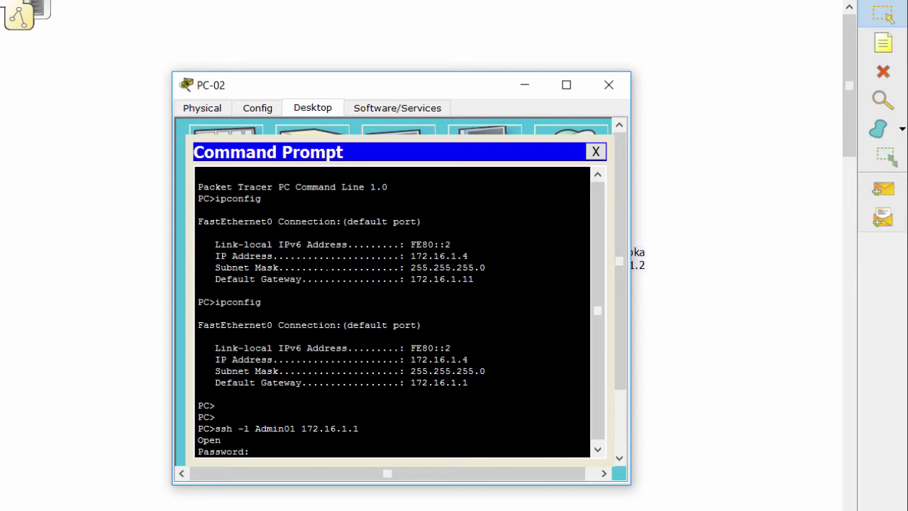
key(Return)
key(Return)
key(Return)
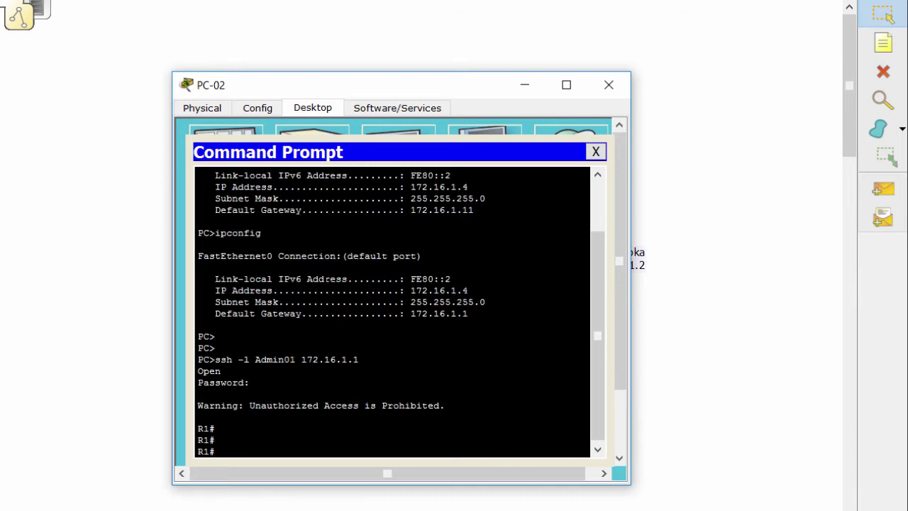
Run show ip interface brief on R1 and check the IP address assigned to GigabitEthernet0/1
text(show ip interface)
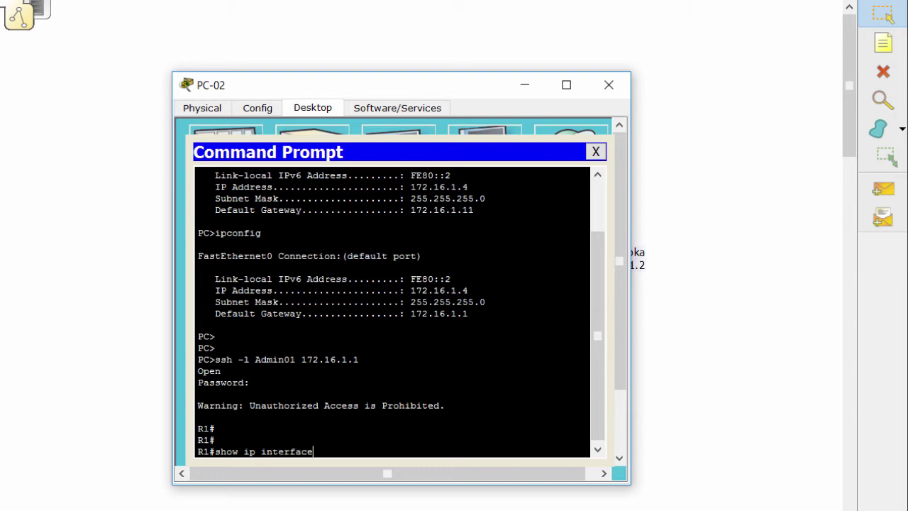
text( brief)
key(Return)
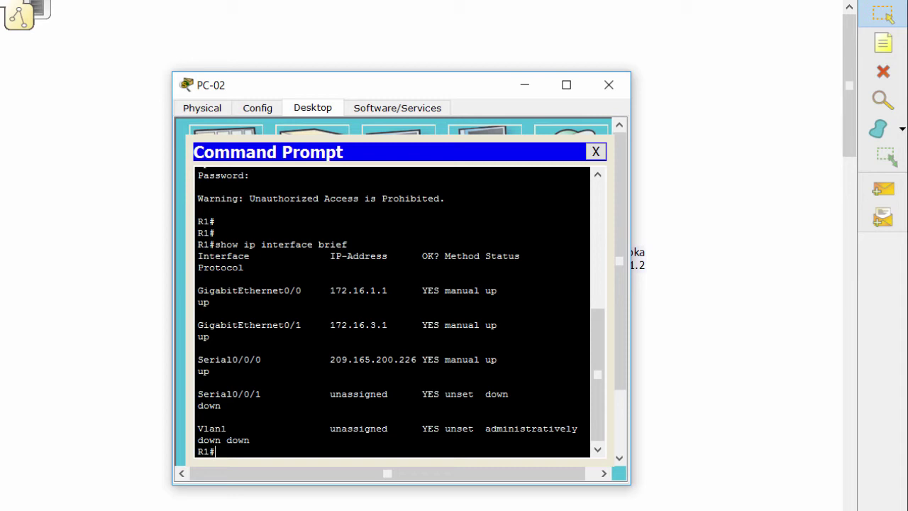
drag(399, 325, 318, 325)
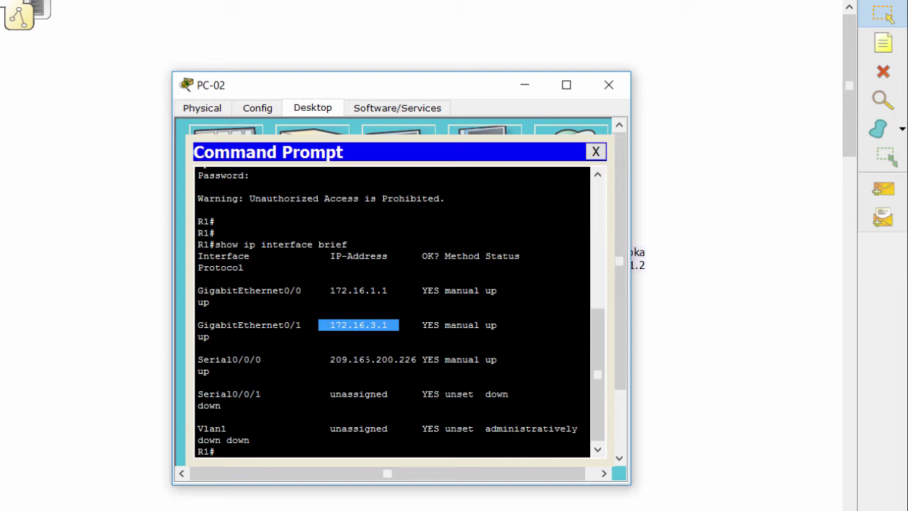
key(ctrl+c)
Enter global configuration mode on R1 and open interface g0/1 for configuration
text(conf t)
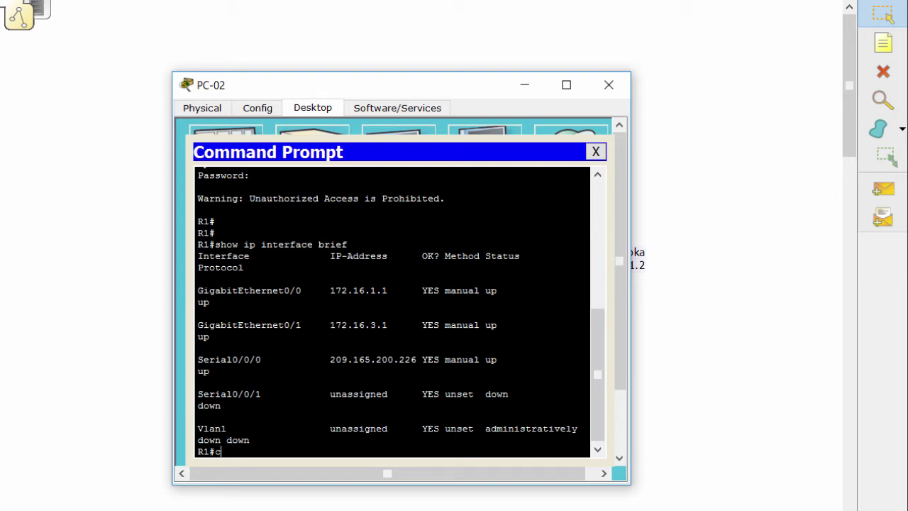
key(Return)
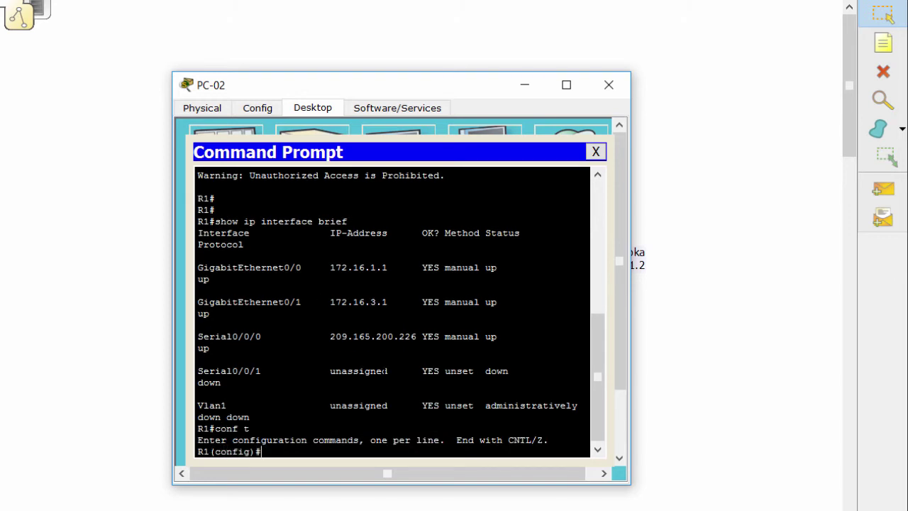
text(int)
key(Tab)
text(g0/1)
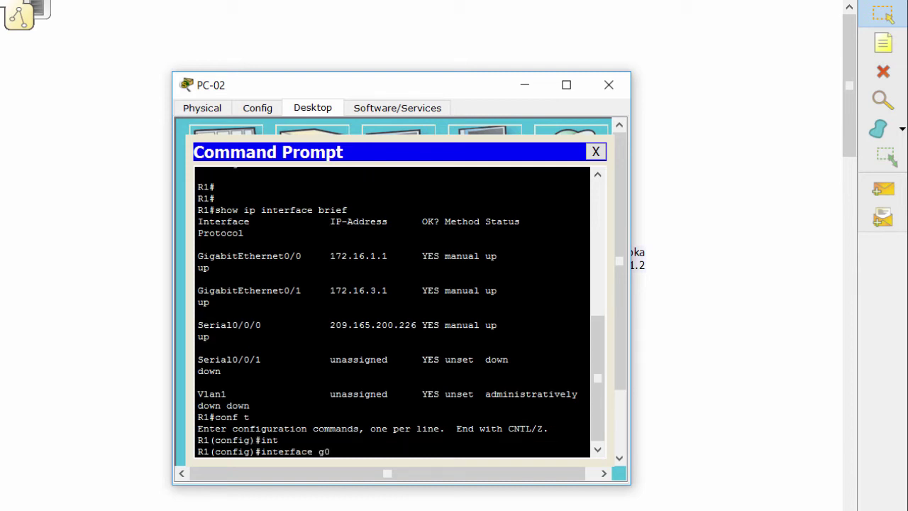
key(Return)
Assign IP address 172.16.2.1 with mask 255.255.255.0 to R1's g0/1 interface and return to global configuration mode
text(ip )
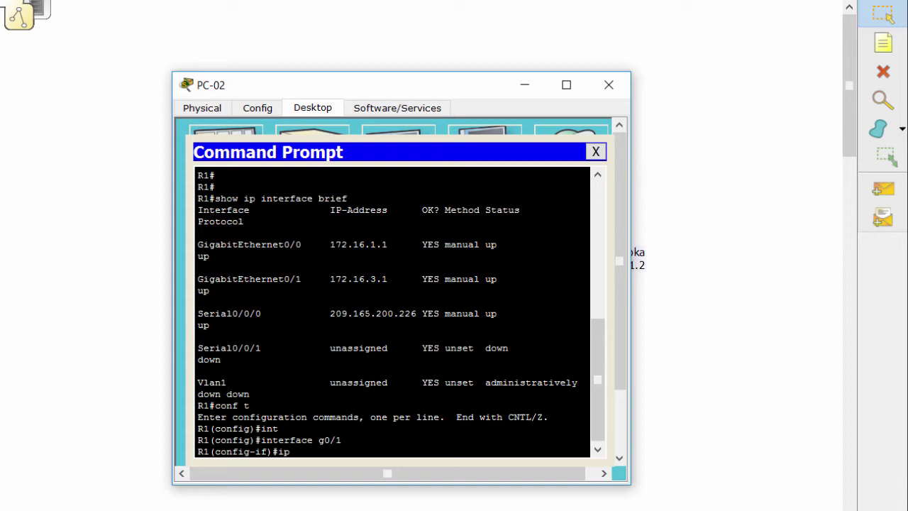
text(add)
key(Tab)
text(1)
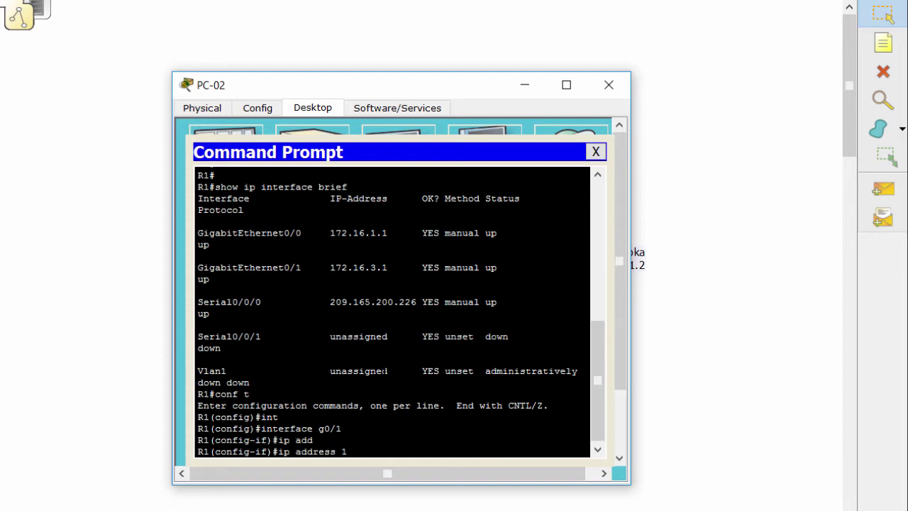
text(72.16.2.1 255.255.255.0)
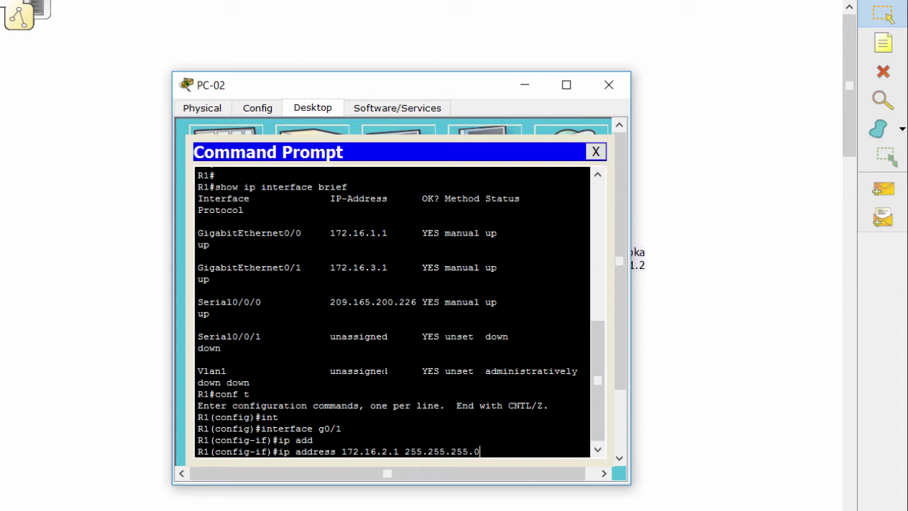
key(Return)
key(Return)
key(Return)
text(e)
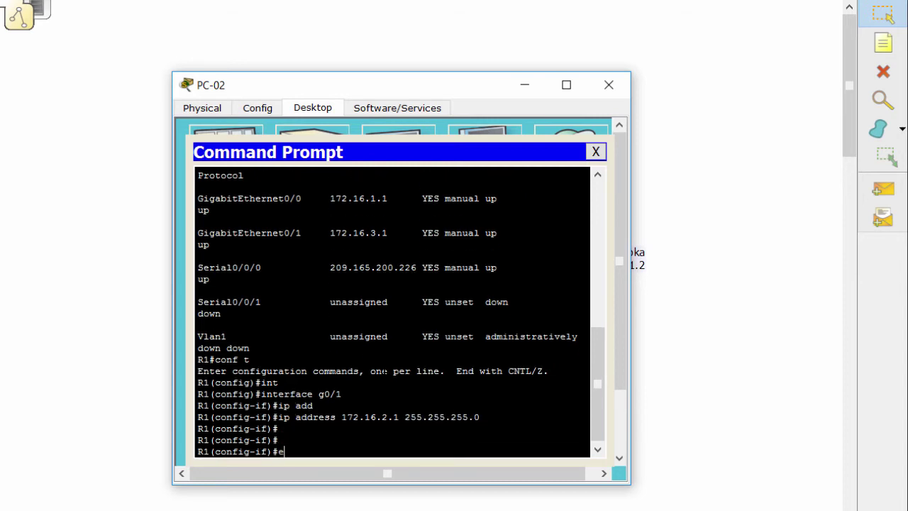
text(xi)
key(Return)
key(Return)
key(Return)
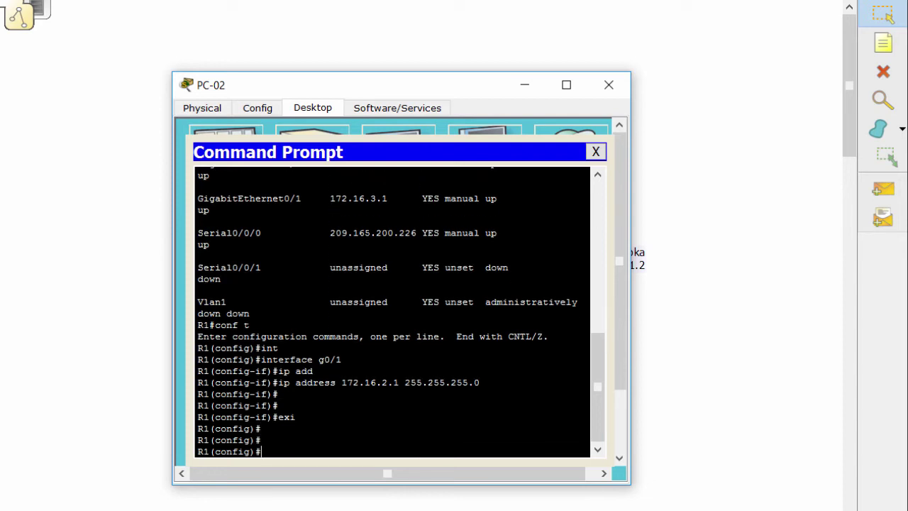
Test the web server from PC-A's web browser using the IP address 209.165.201.2, and close the browser
click(709, 190)
click(195, 247)
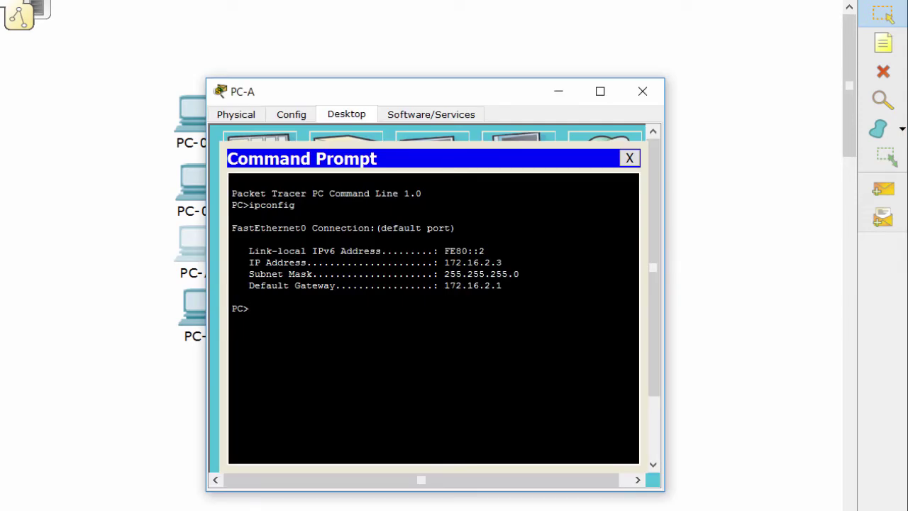
click(630, 159)
click(603, 160)
click(435, 178)
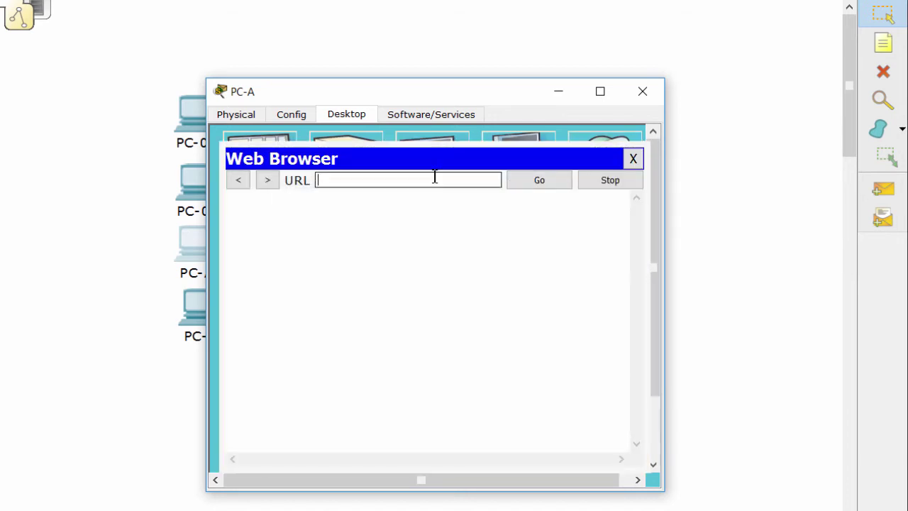
text(209.165.201.2)
key(Return)
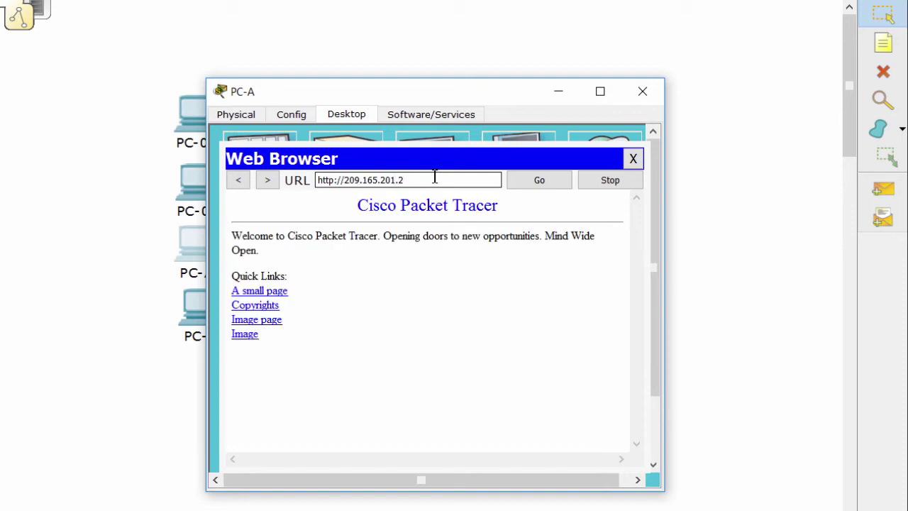
drag(361, 216, 464, 369)
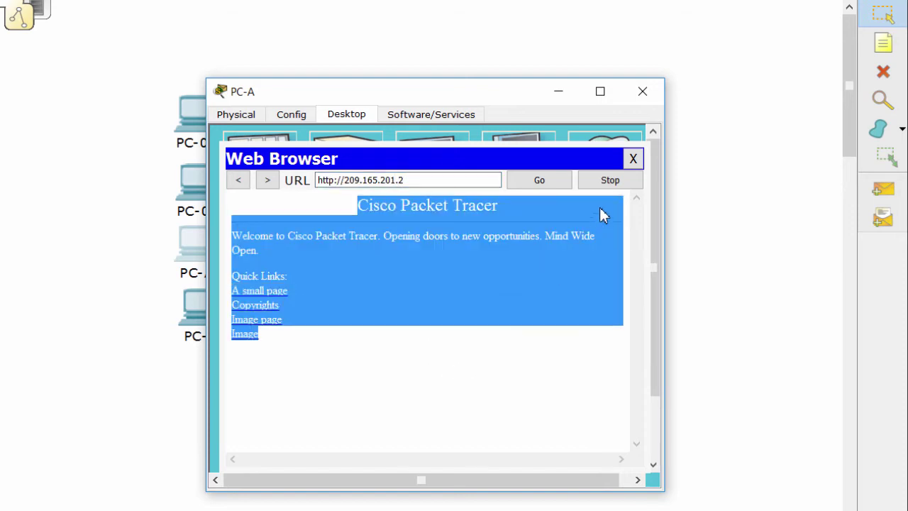
click(632, 158)
click(582, 177)
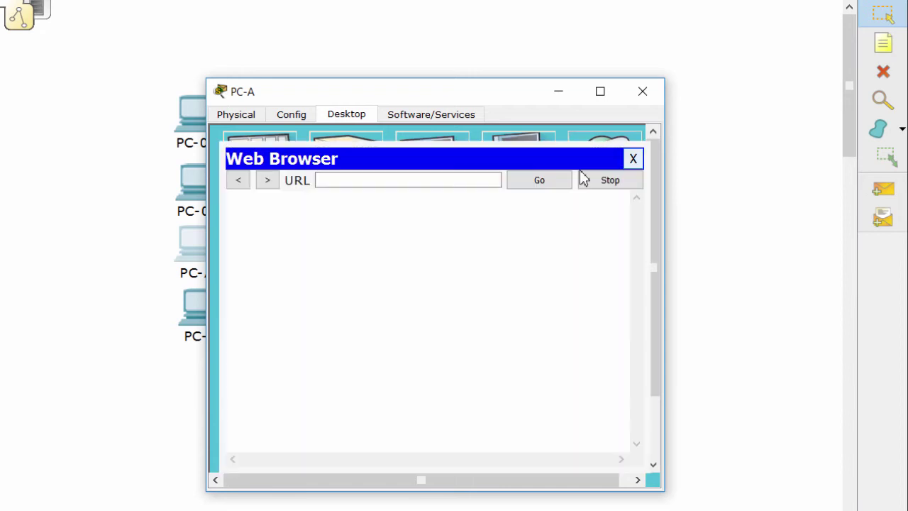
click(402, 177)
text(www.)
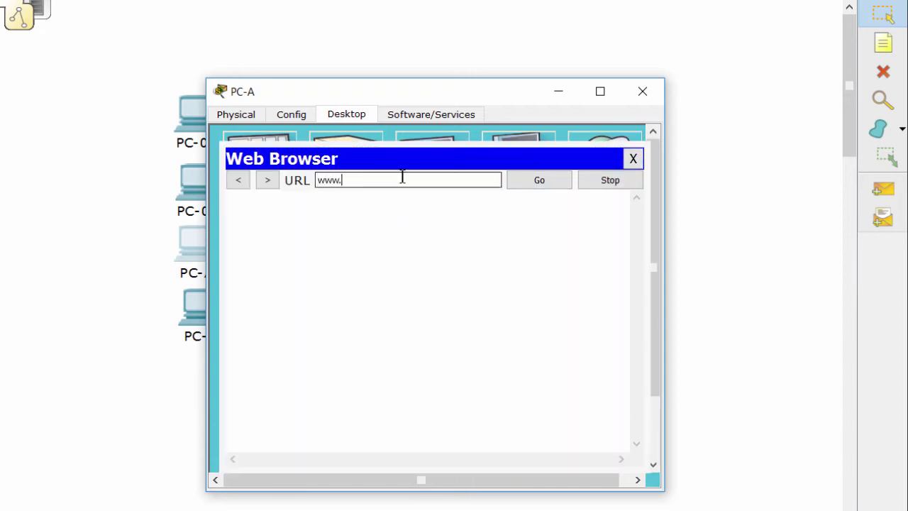
text(cisco.pka)
key(Return)
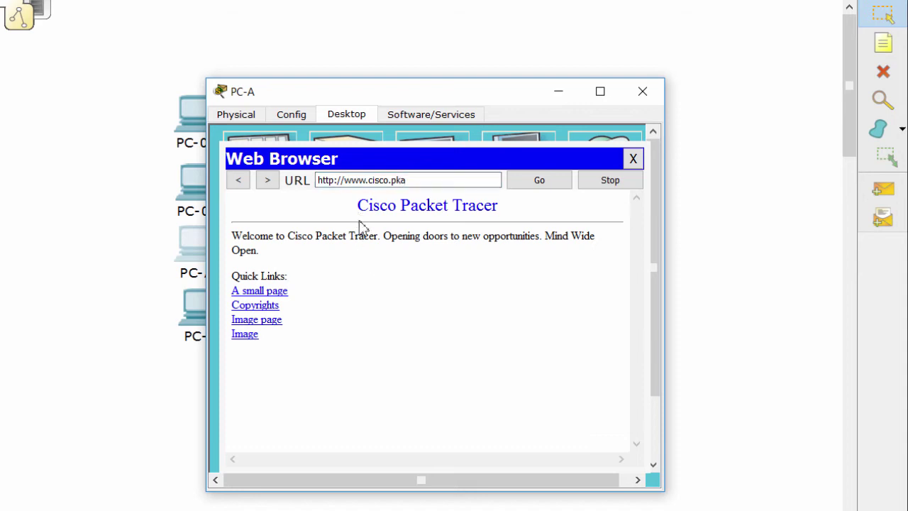
drag(359, 236, 457, 392)
click(633, 160)
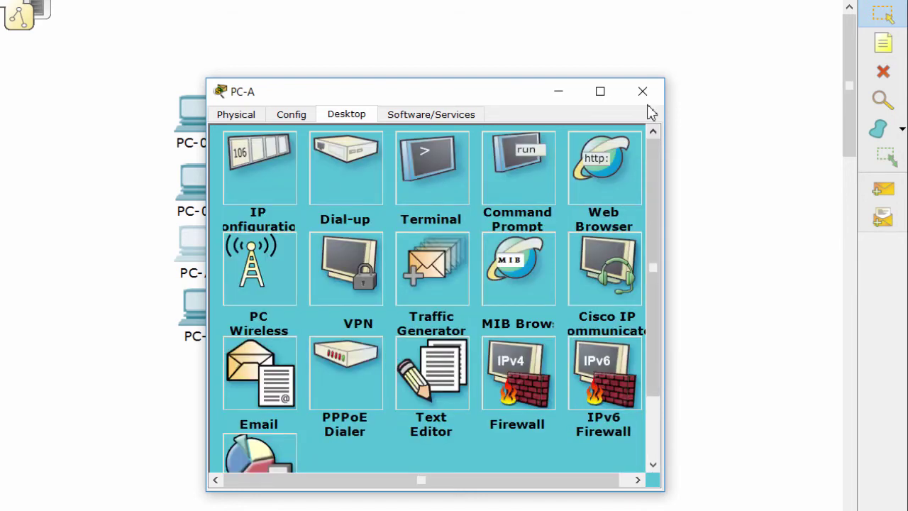
click(645, 93)
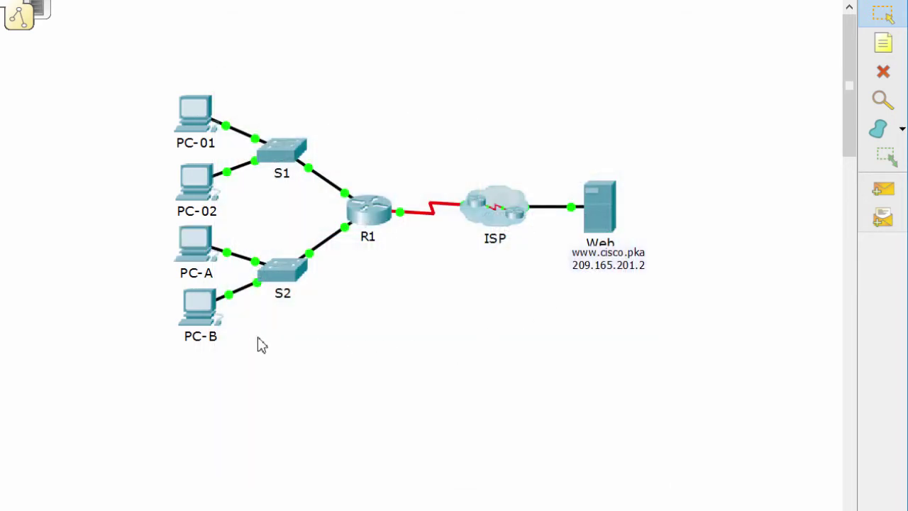
Test the web server from PC-B's web browser using the IP address 209.165.201.2, and close the browser
click(207, 316)
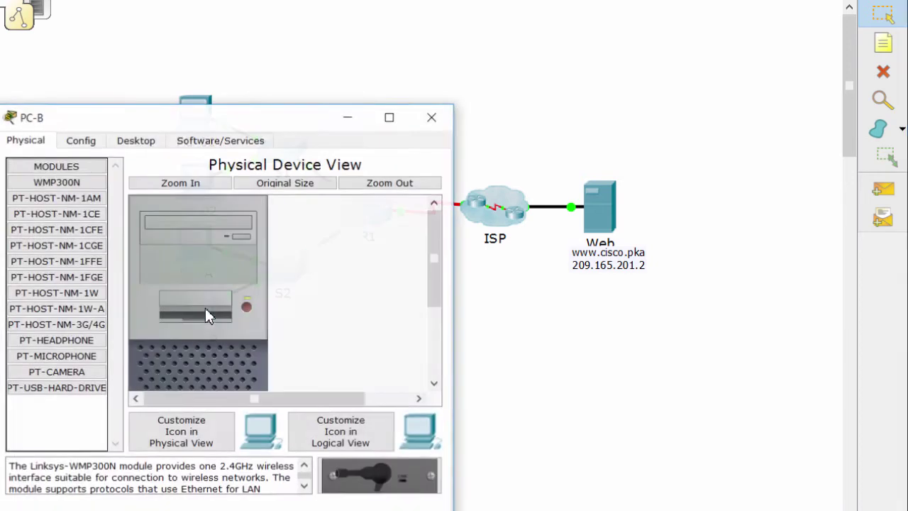
drag(202, 119, 390, 101)
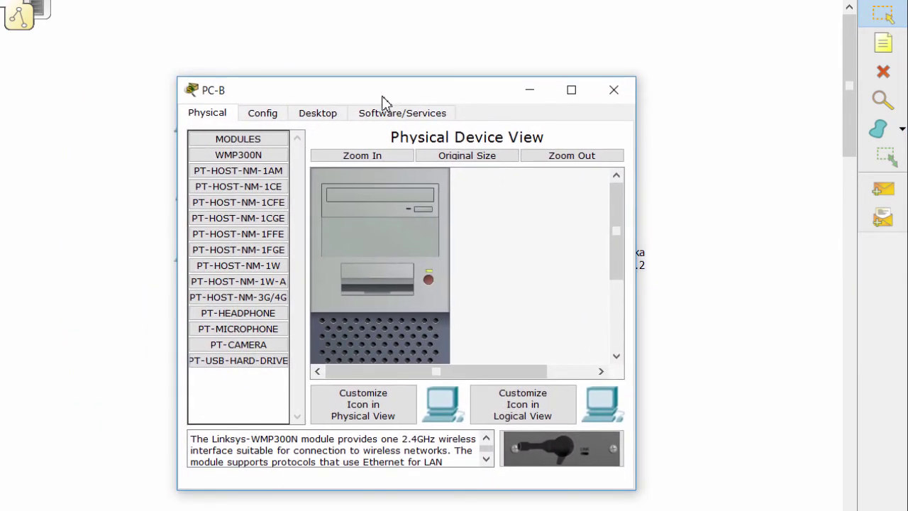
click(318, 113)
click(585, 171)
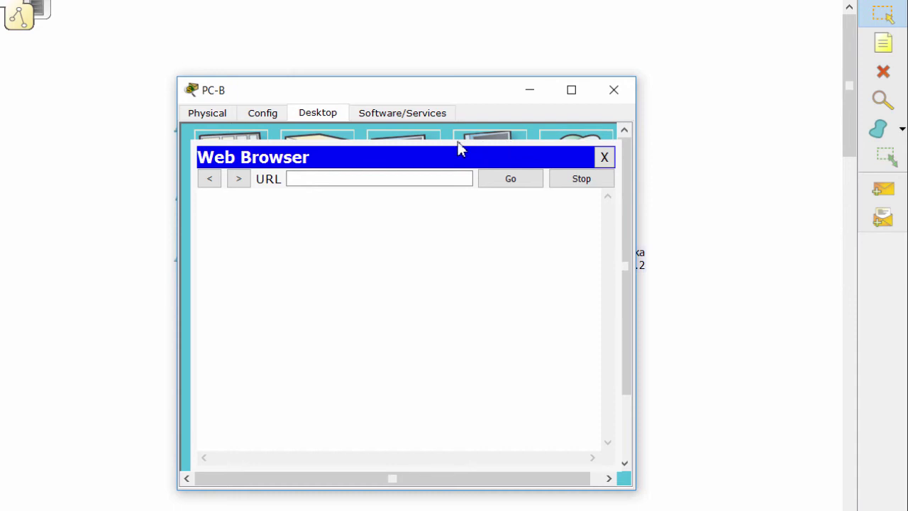
click(381, 174)
text(209.)
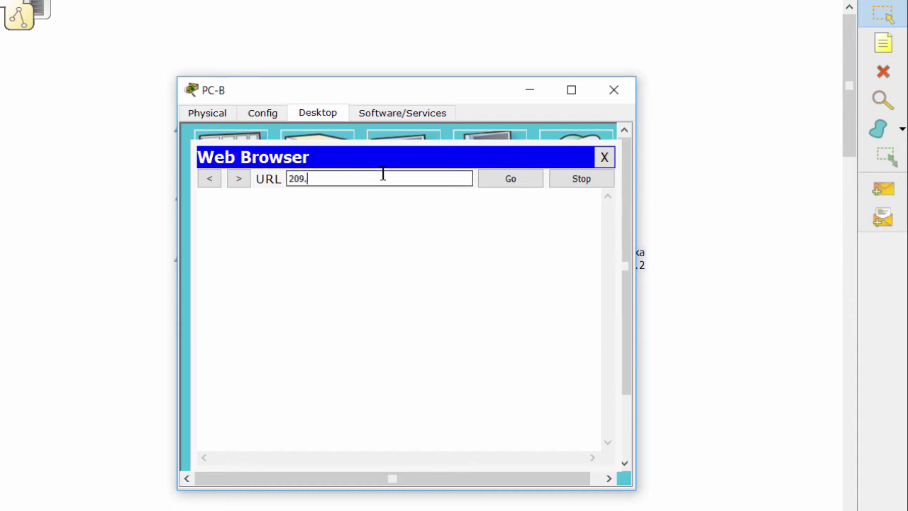
text(165.201.2)
key(Return)
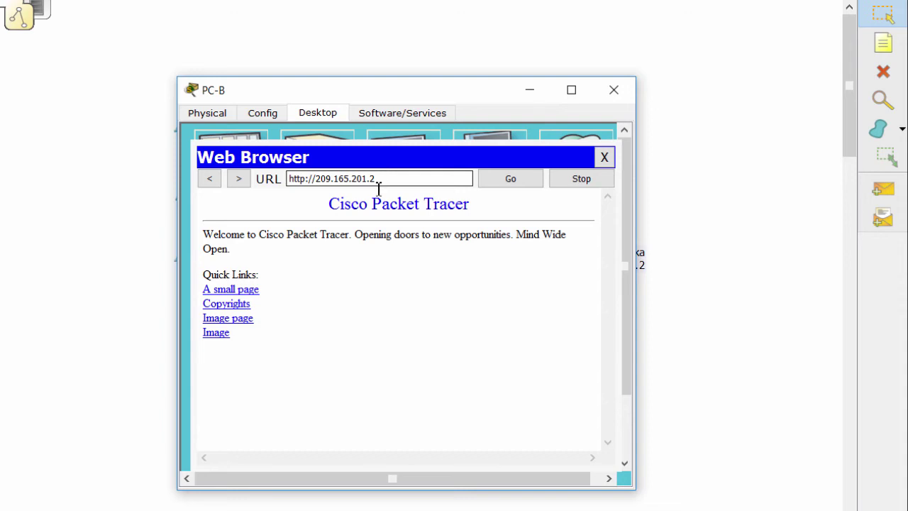
drag(316, 215, 500, 317)
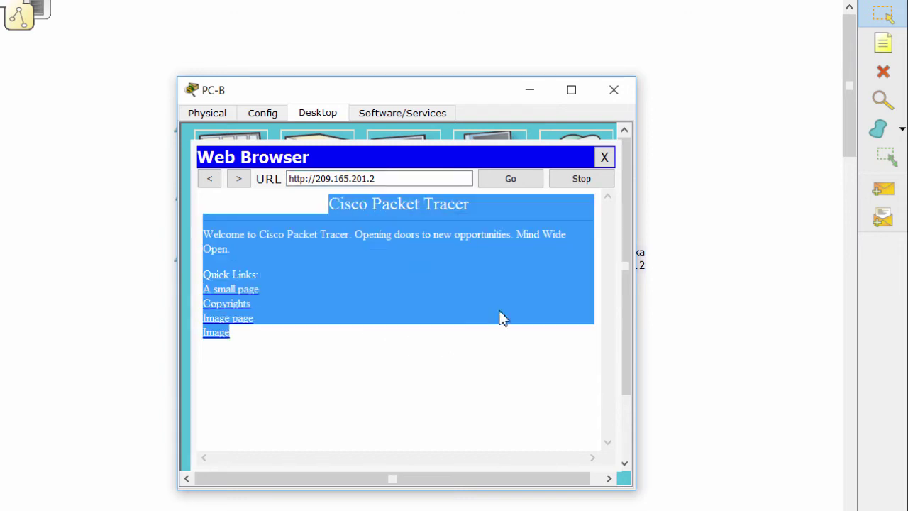
click(605, 157)
click(582, 167)
click(336, 178)
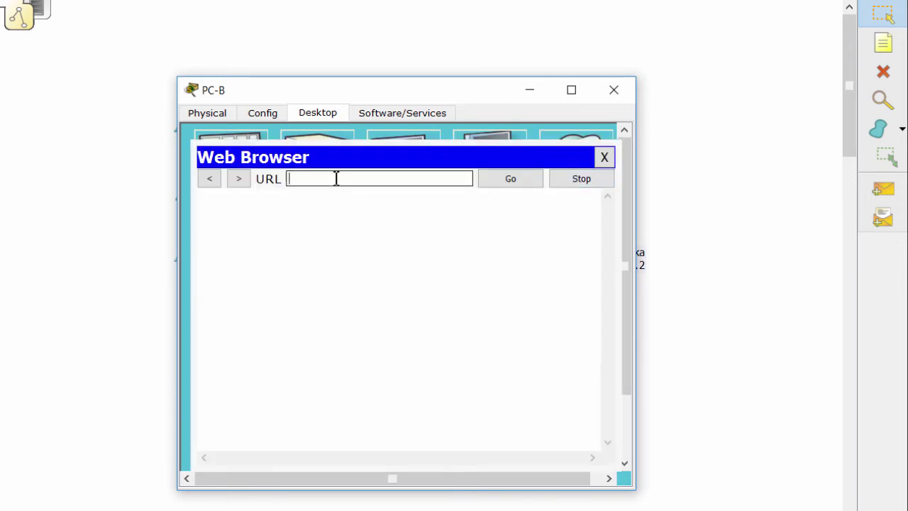
text(www.cisco.pka)
key(Return)
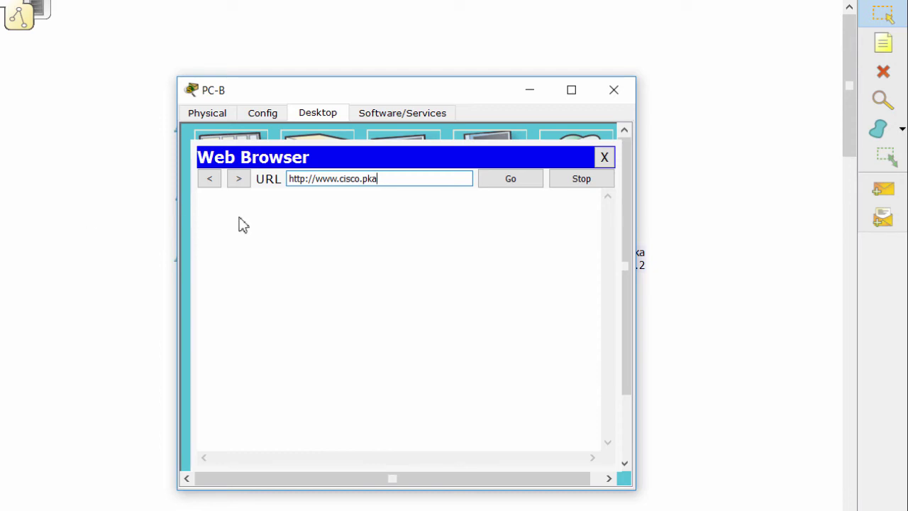
click(396, 179)
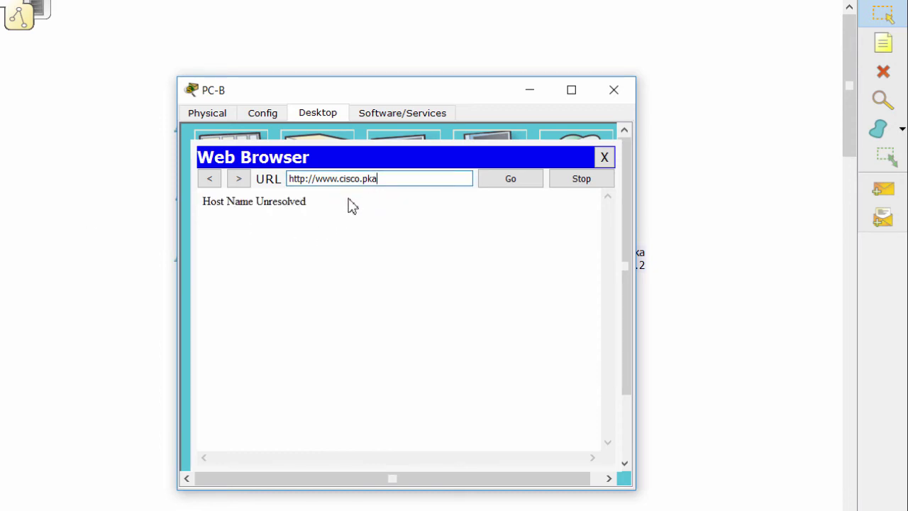
mouse_move(331, 202)
mouse_down()
mouse_move(203, 206)
mouse_move(318, 202)
mouse_up()
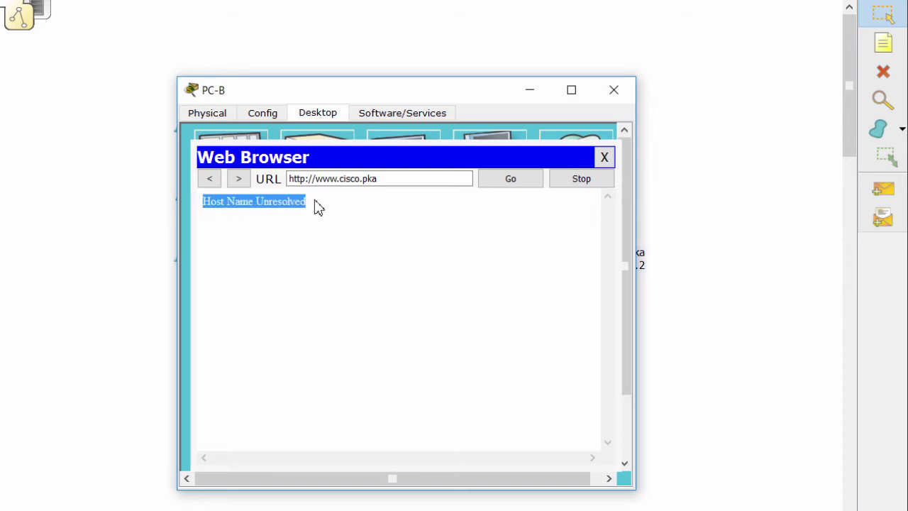
click(605, 158)
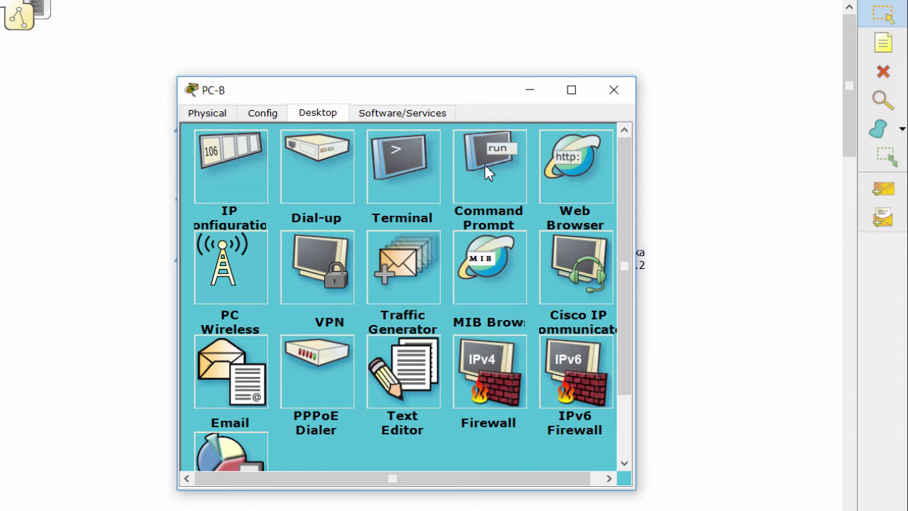
Run ipconfig /all in PC-B's command prompt and check its DNS server address
click(486, 168)
text(i)
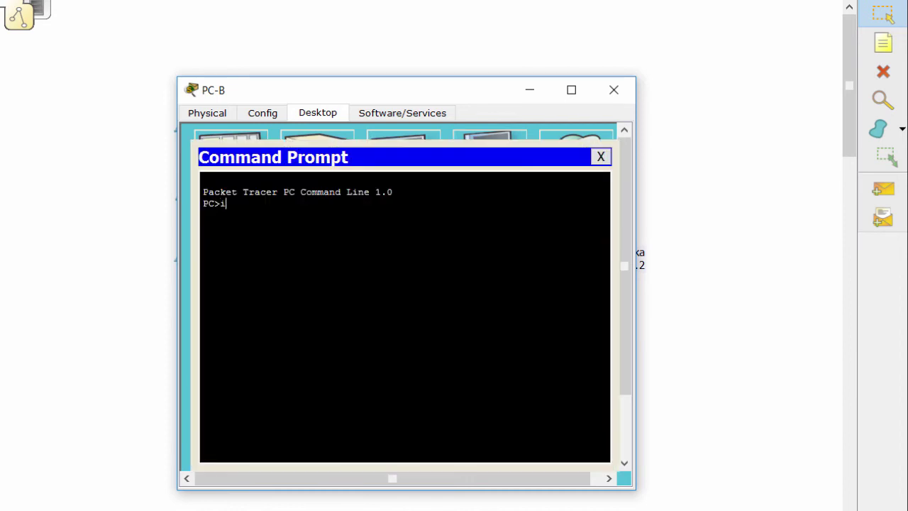
text(pconfig /all)
key(Return)
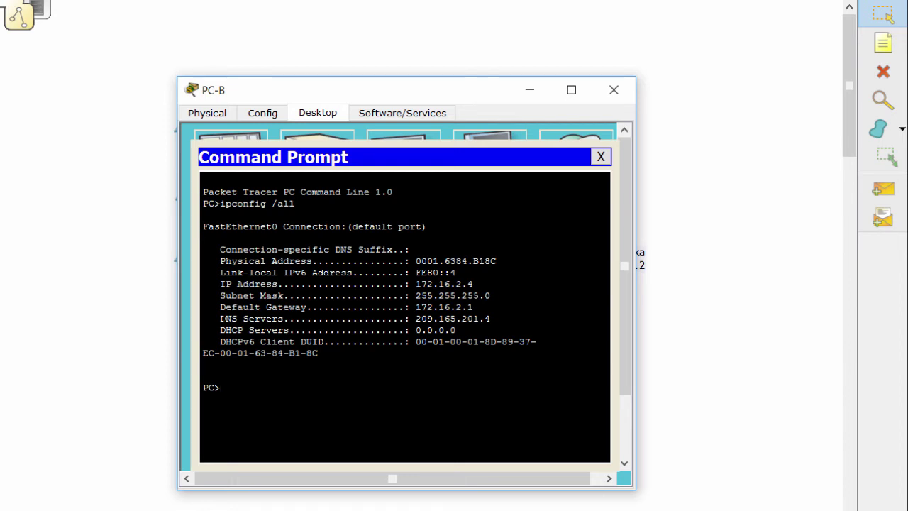
drag(220, 319, 492, 319)
Ping the DNS server address 209.165.201.4 from PC-B's command prompt
click(204, 376)
text(ping)
text(209.165.201.4)
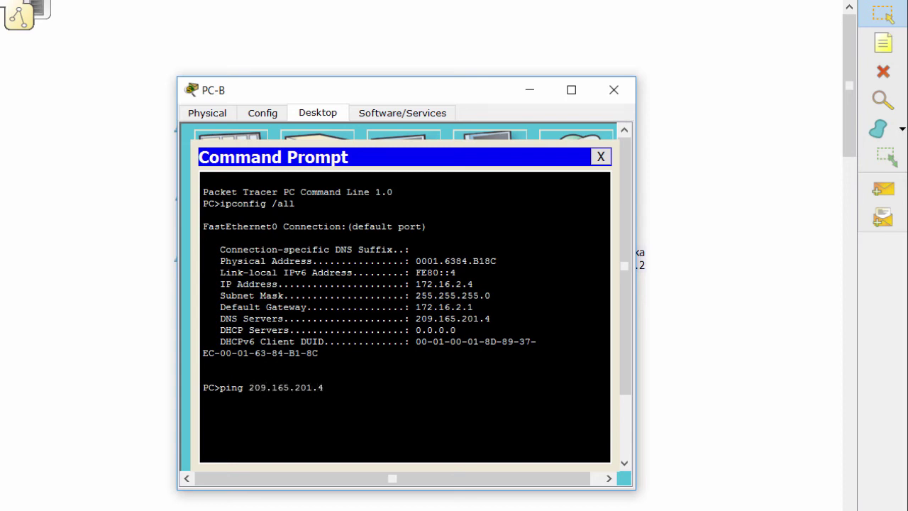
key(Return)
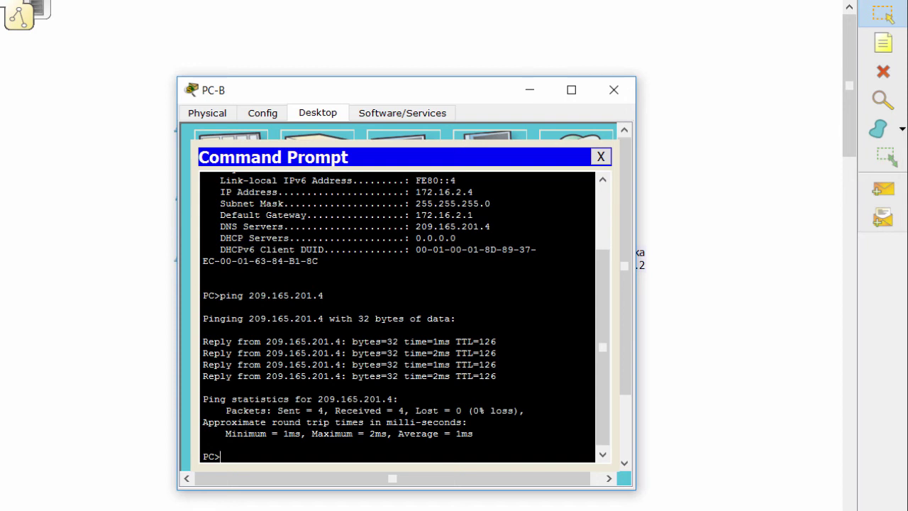
Set PC-B's IPv4 DNS server address to 209.165.201.3 in its IP configuration
drag(273, 226, 491, 226)
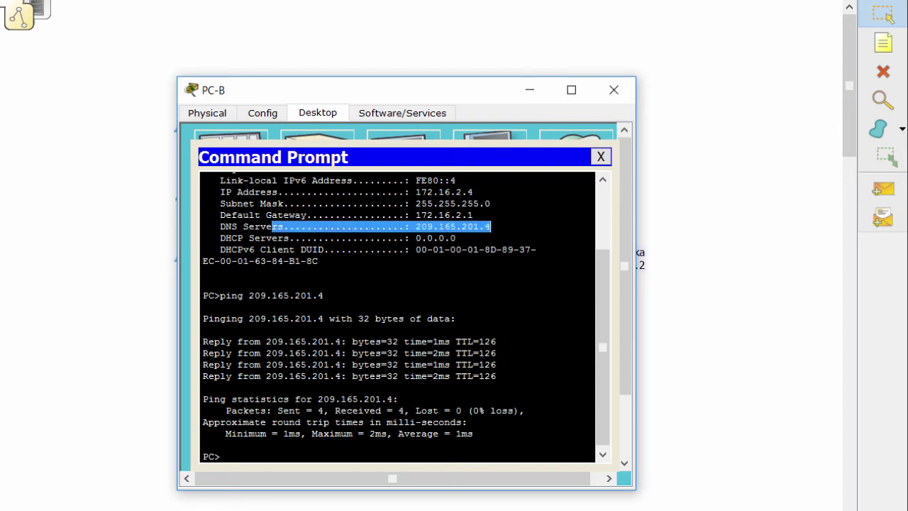
click(203, 444)
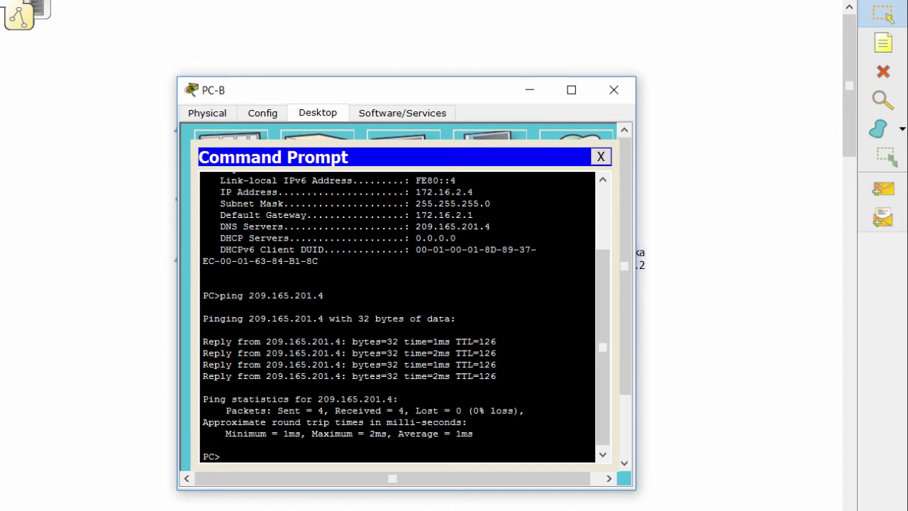
click(600, 157)
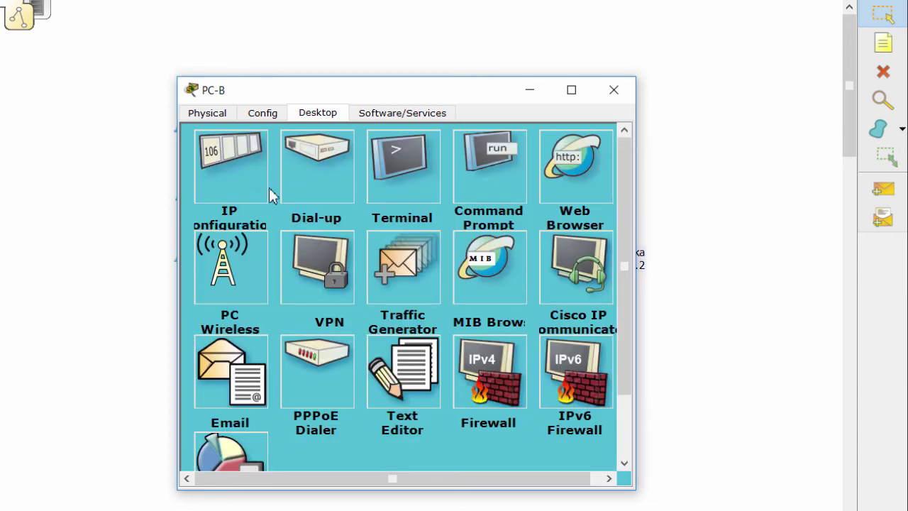
click(234, 192)
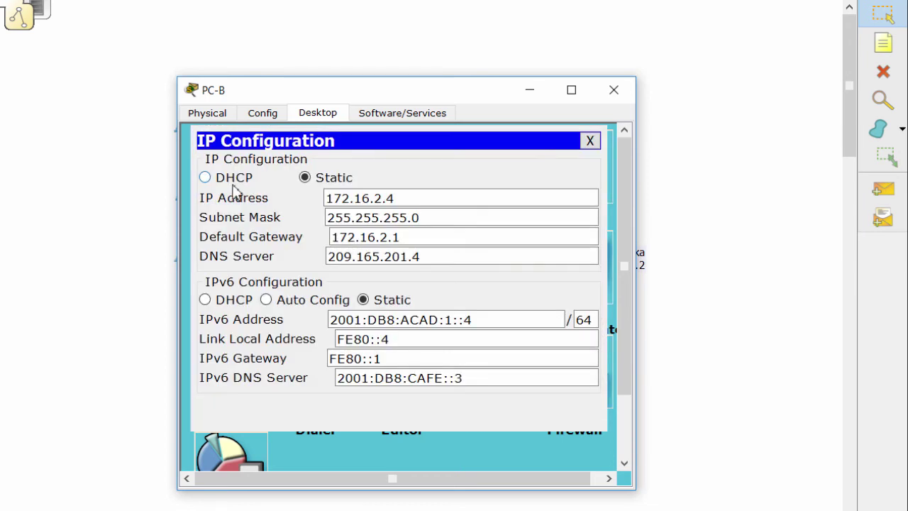
click(437, 255)
key(BackSpace)
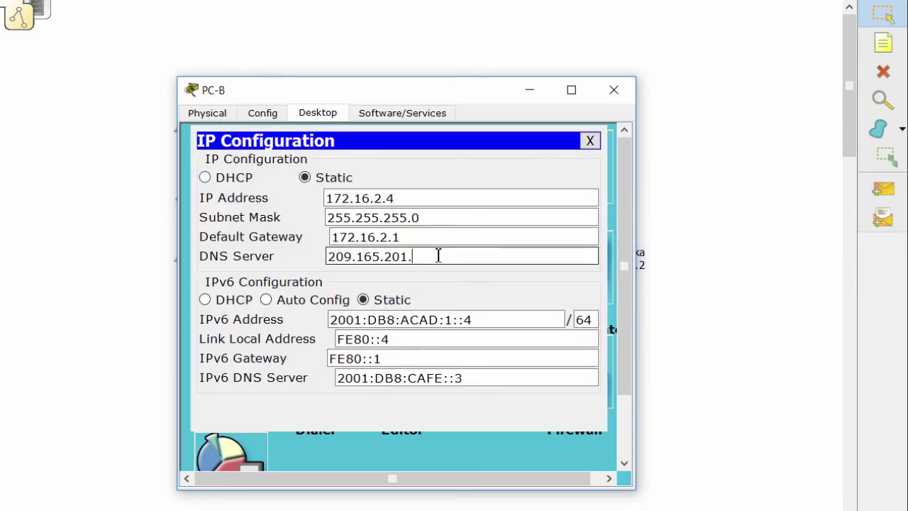
text(3)
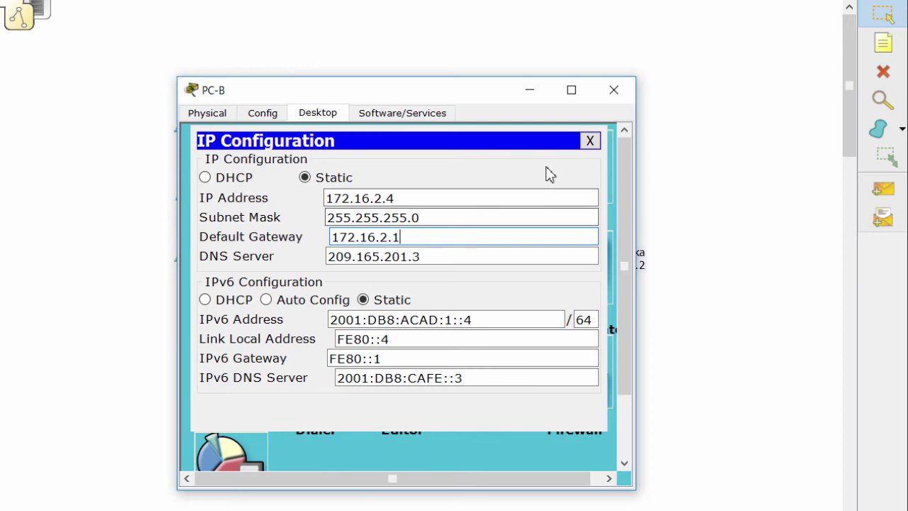
click(590, 141)
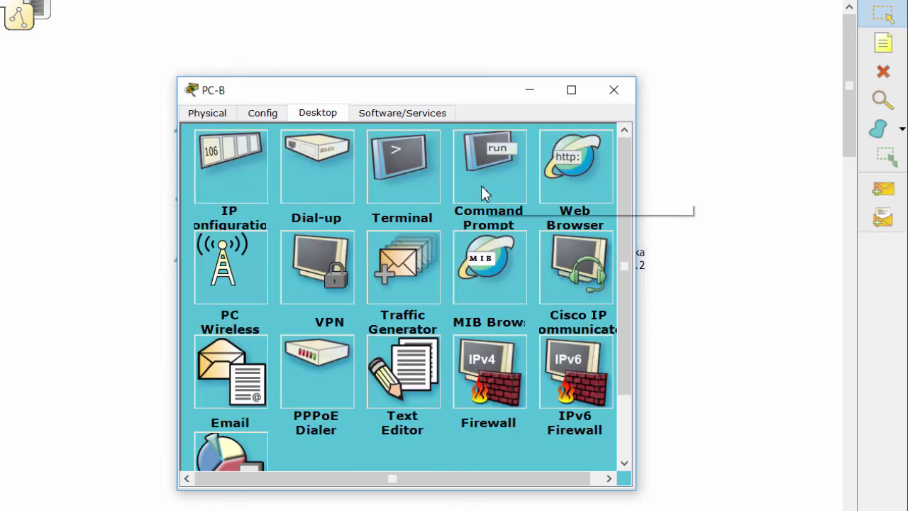
Run ipconfig /all in PC-B's command prompt and check the DNS server entry
click(486, 194)
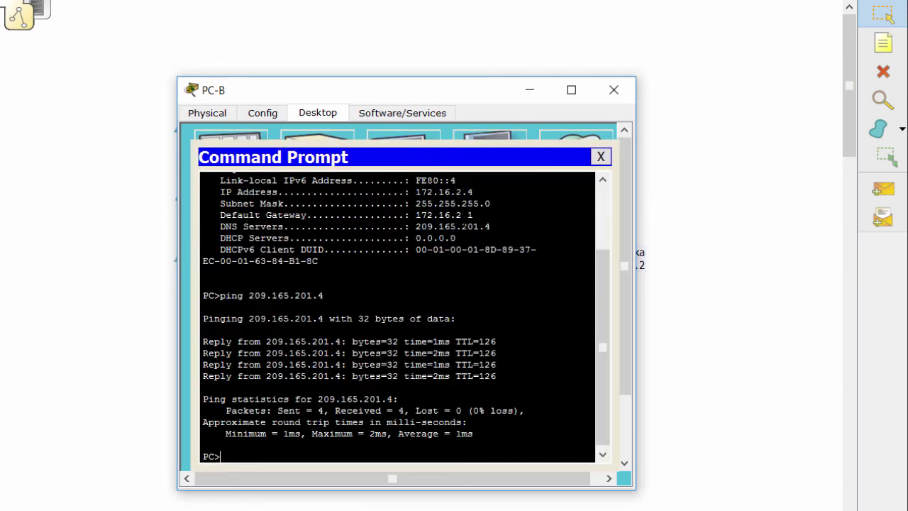
text(ipconfig /all)
key(Return)
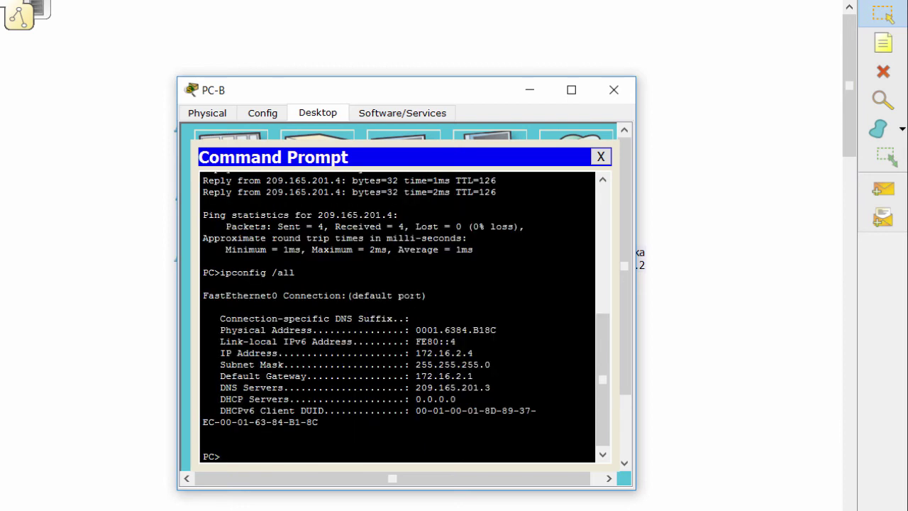
drag(491, 388, 415, 387)
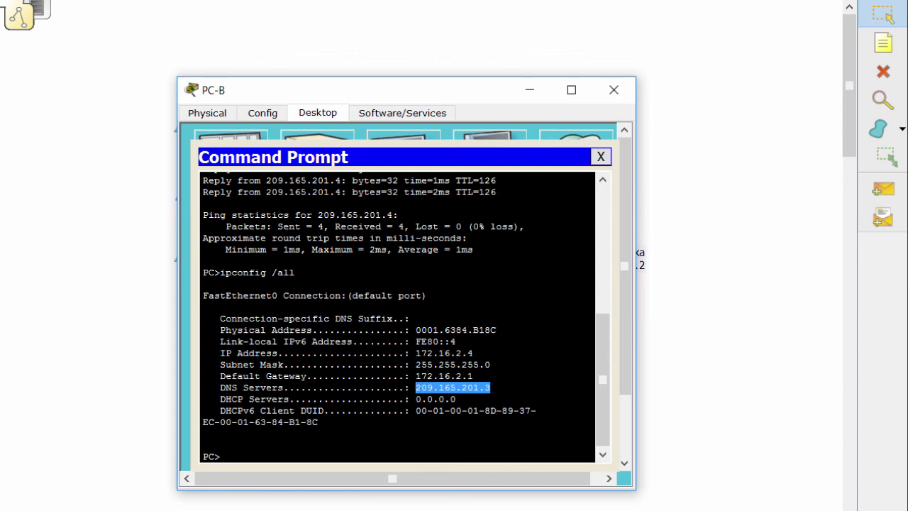
click(600, 156)
click(564, 172)
click(393, 179)
text(ww)
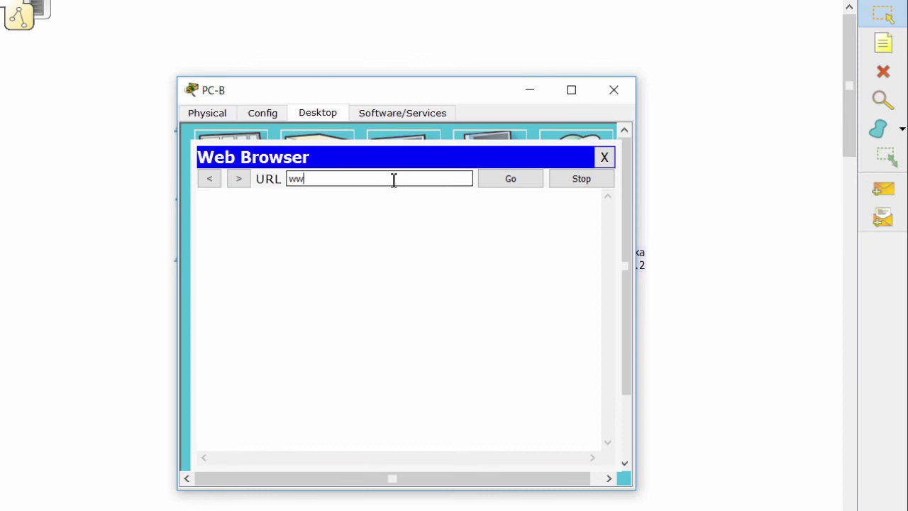
text(w.ciscp)
text(.pka)
key(Return)
drag(344, 207, 406, 336)
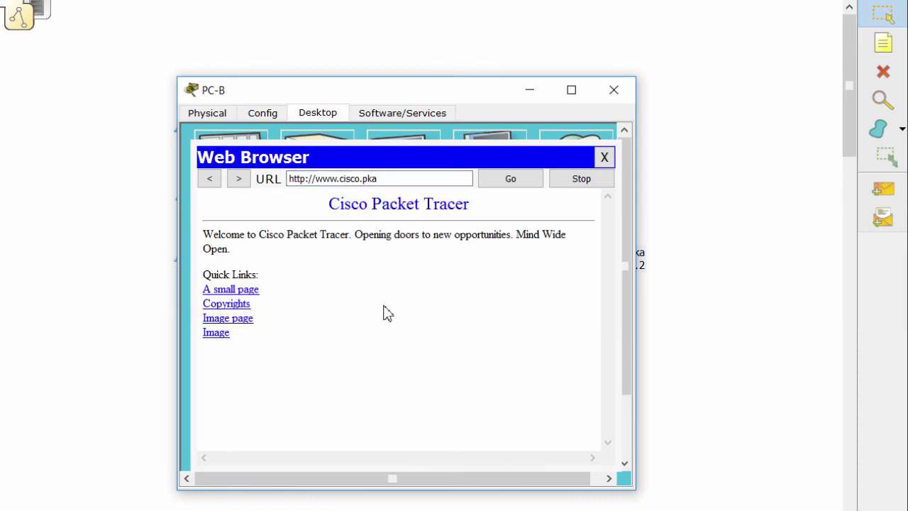
click(605, 157)
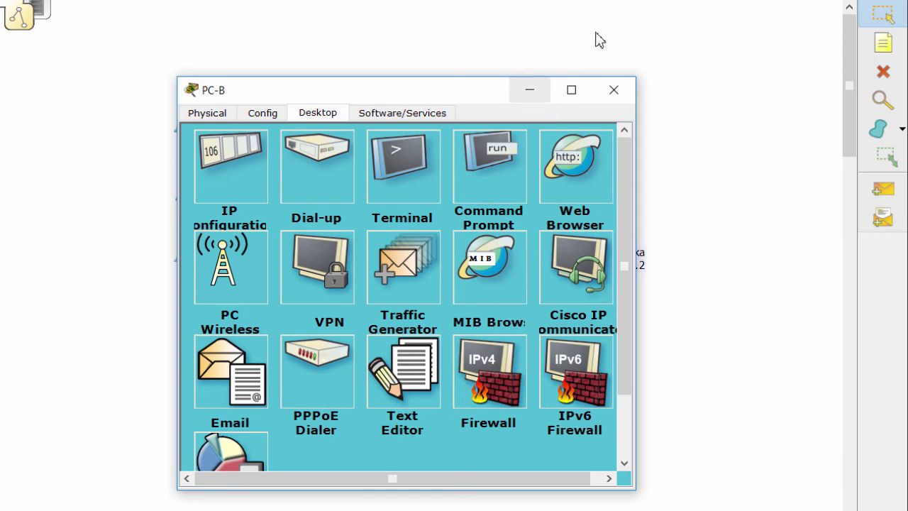
click(610, 89)
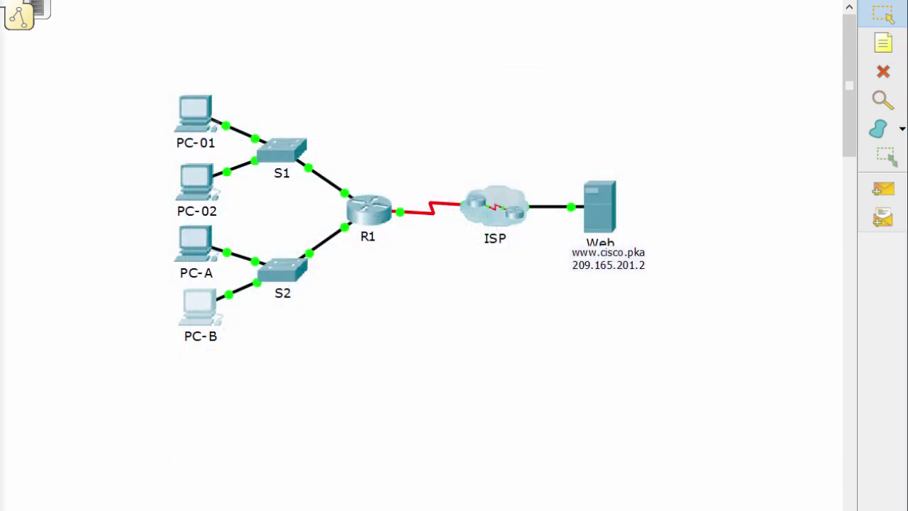
Check the activity results and review the assessment items for PC-01, PC-02 and R1
scroll(425, 256, right, 10)
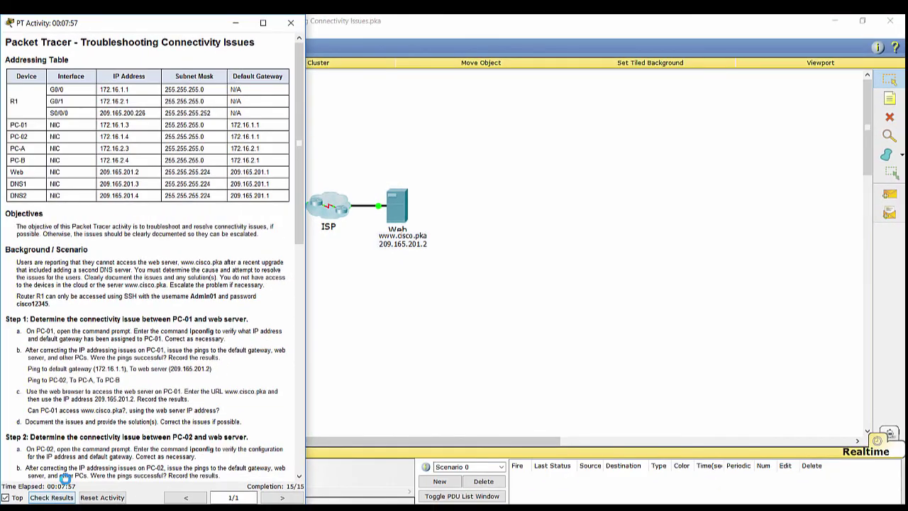
click(61, 496)
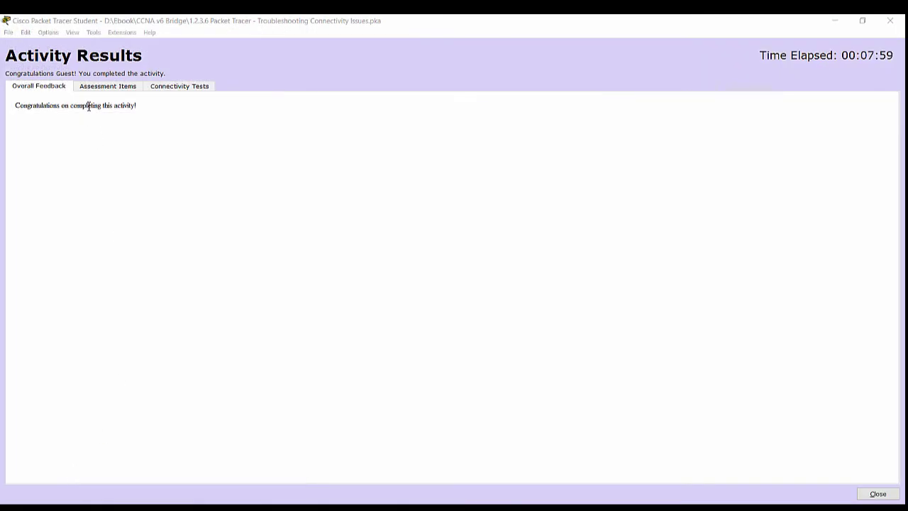
click(108, 87)
drag(122, 145, 124, 215)
click(160, 139)
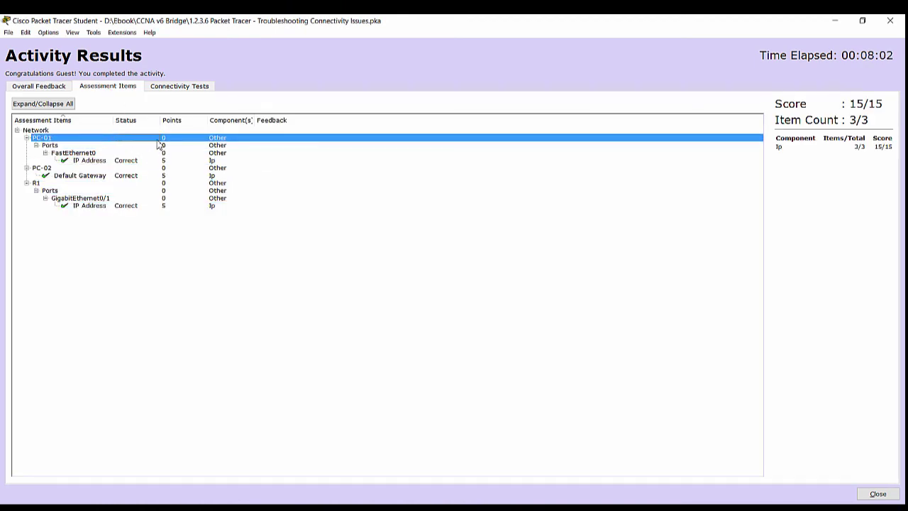
click(524, 169)
click(578, 184)
click(557, 206)
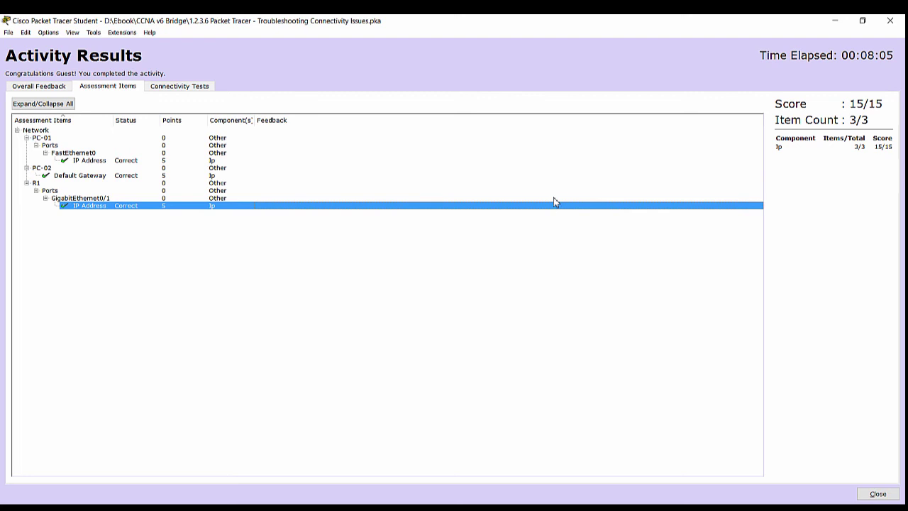